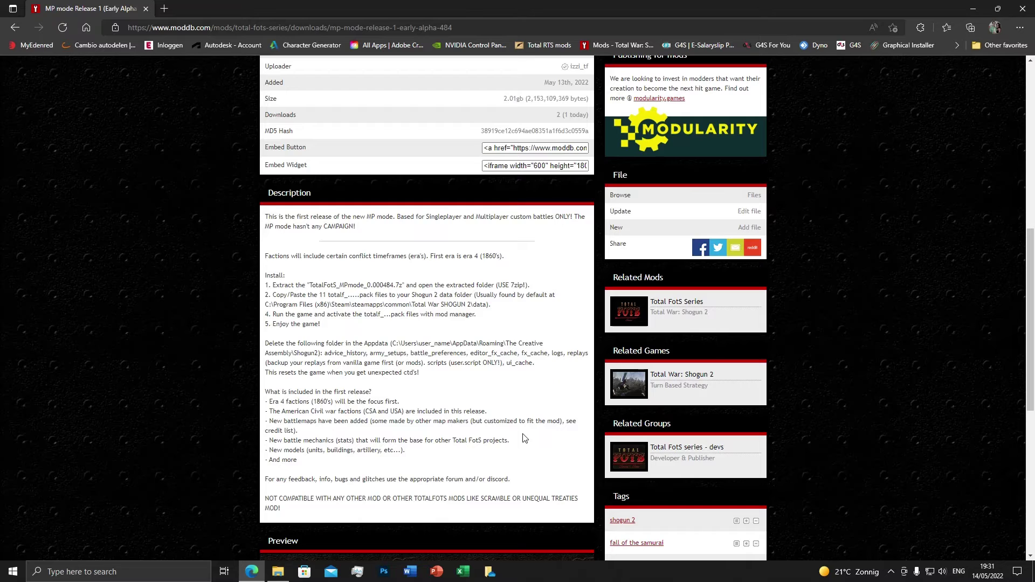
# Step: Open the Total FotS Series mod summary and find its Files list with both MP mode Release 1 downloads
pyautogui.scroll(5, 524, 438)
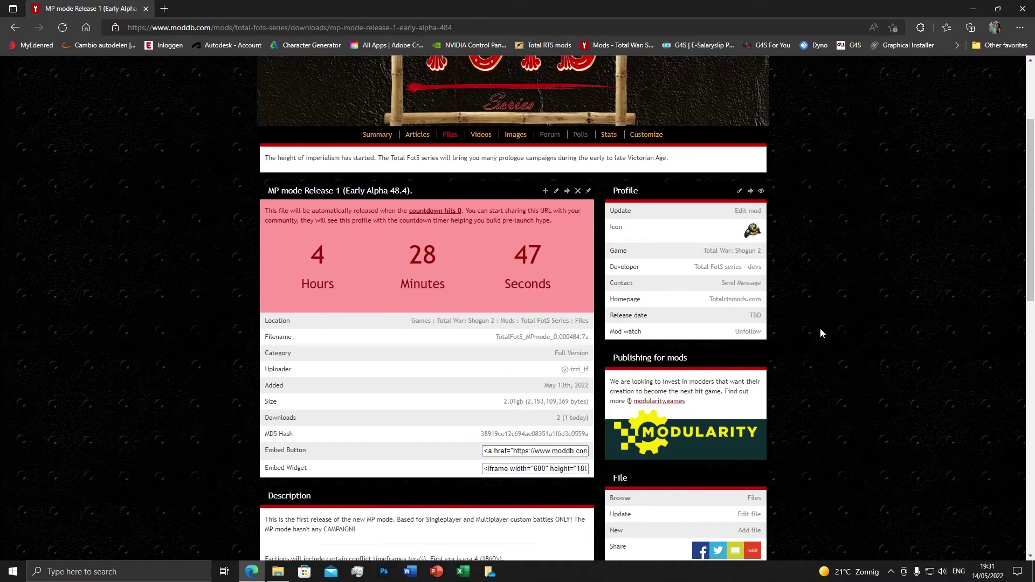
pyautogui.scroll(3, 820, 329)
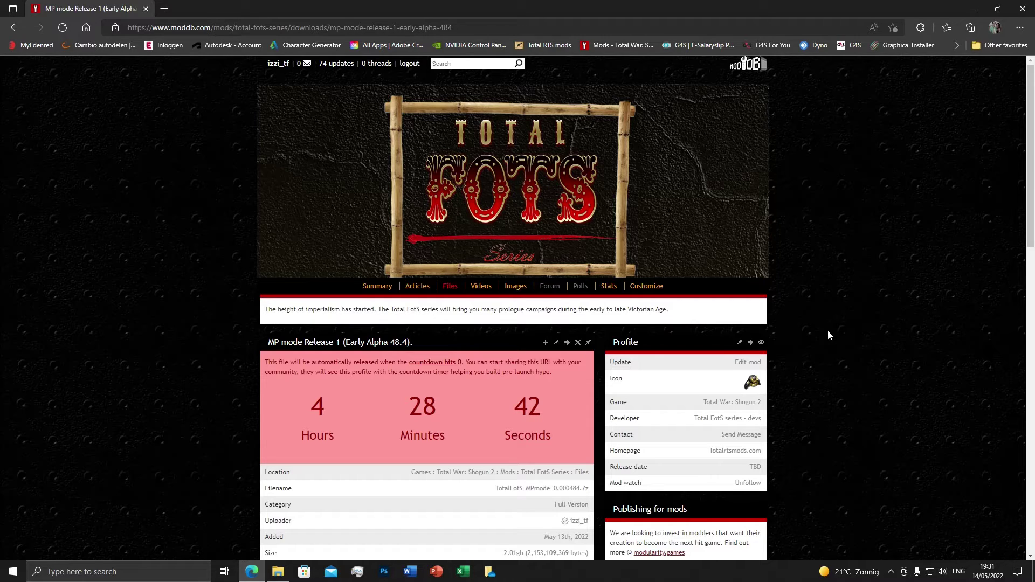
pyautogui.click(378, 289)
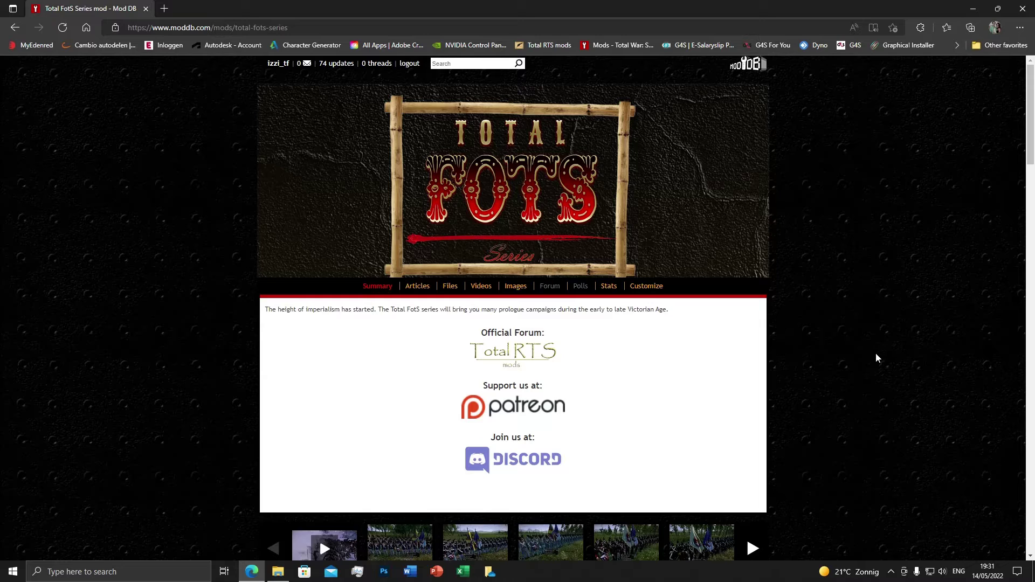
pyautogui.scroll(-2, 873, 368)
pyautogui.scroll(2, 872, 371)
pyautogui.scroll(-3, 871, 370)
pyautogui.scroll(3, 704, 300)
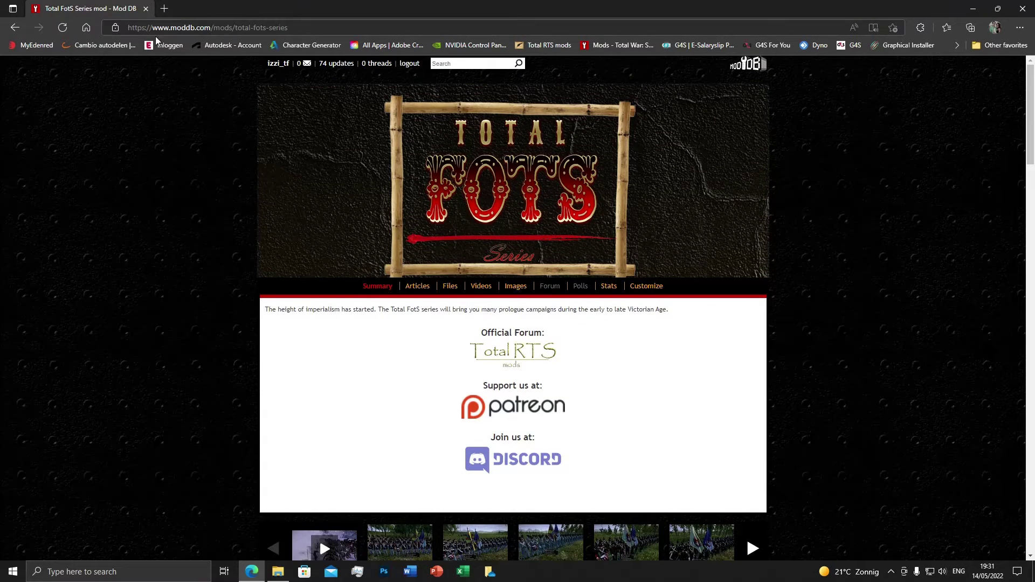
pyautogui.scroll(-3, 774, 370)
pyautogui.scroll(3, 774, 370)
pyautogui.scroll(-2, 861, 387)
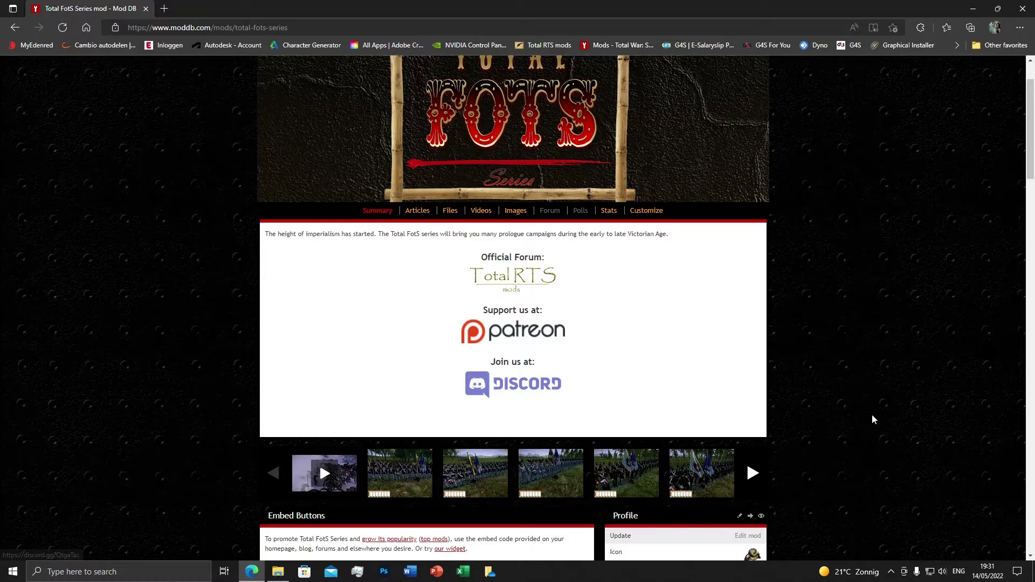
pyautogui.scroll(-2, 873, 419)
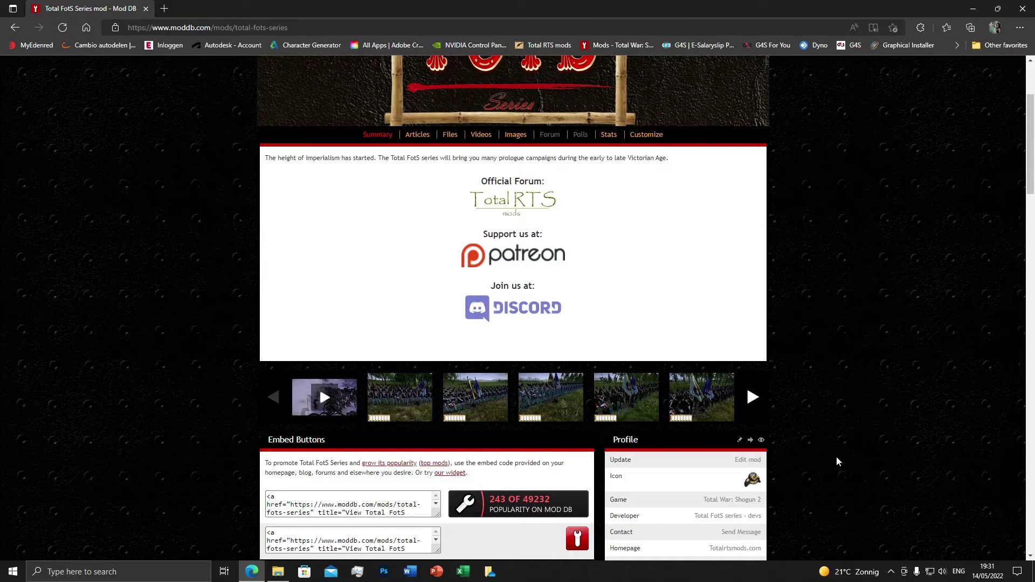
pyautogui.scroll(-5, 836, 458)
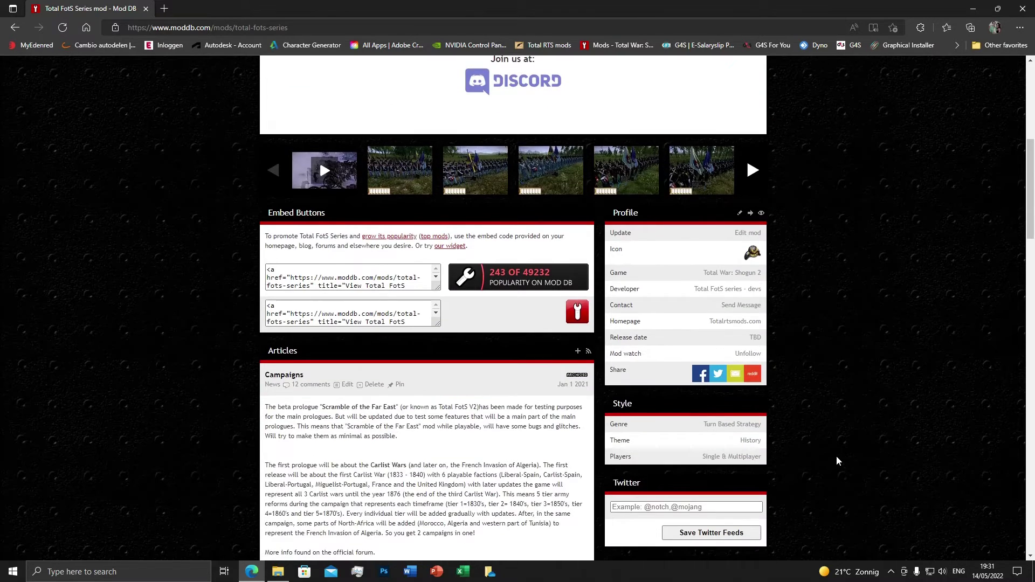
pyautogui.scroll(5, 836, 458)
pyautogui.scroll(-4, 834, 456)
pyautogui.scroll(7, 828, 447)
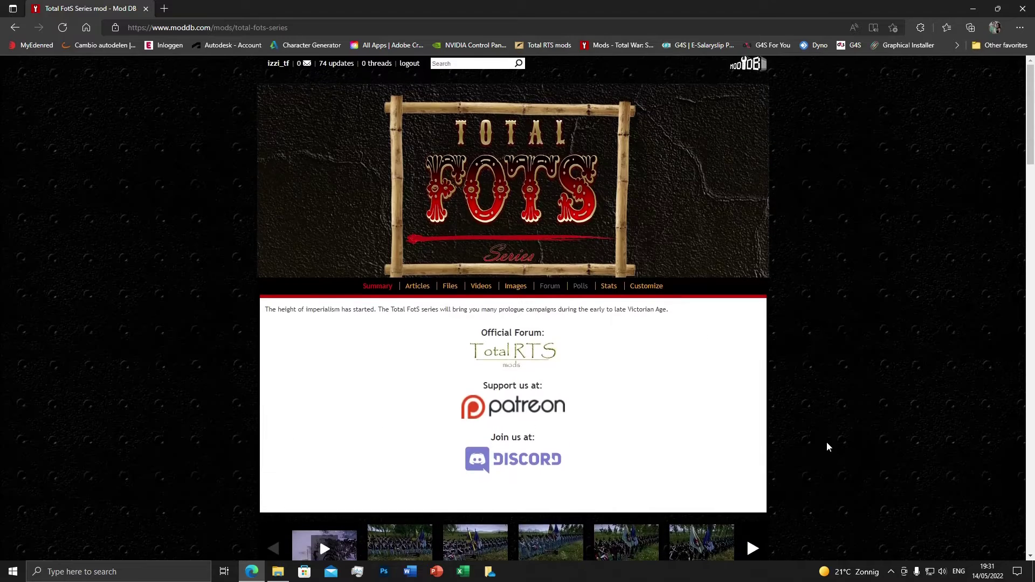
pyautogui.scroll(-5, 806, 404)
pyautogui.scroll(-15, 784, 364)
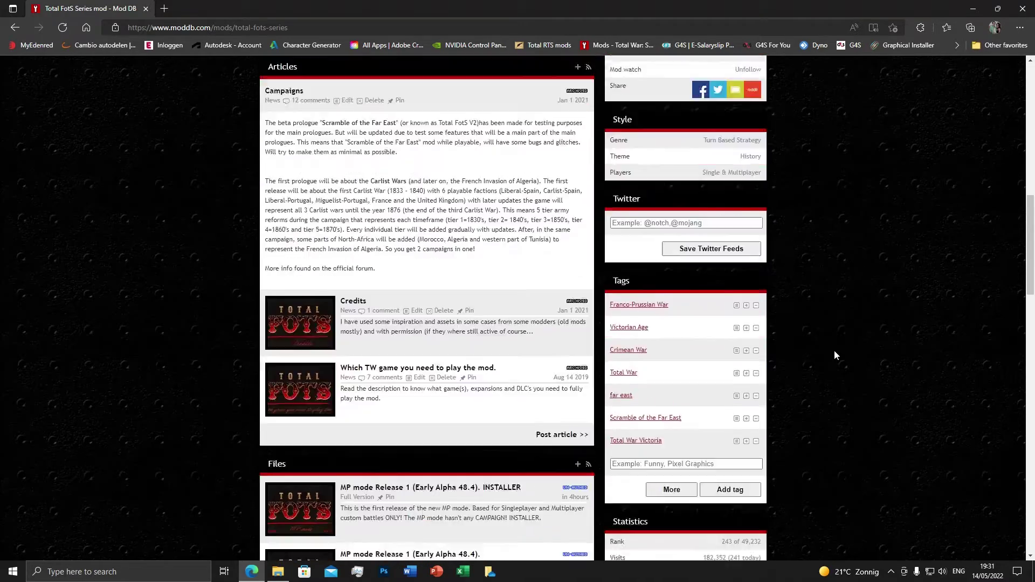
pyautogui.scroll(1, 834, 351)
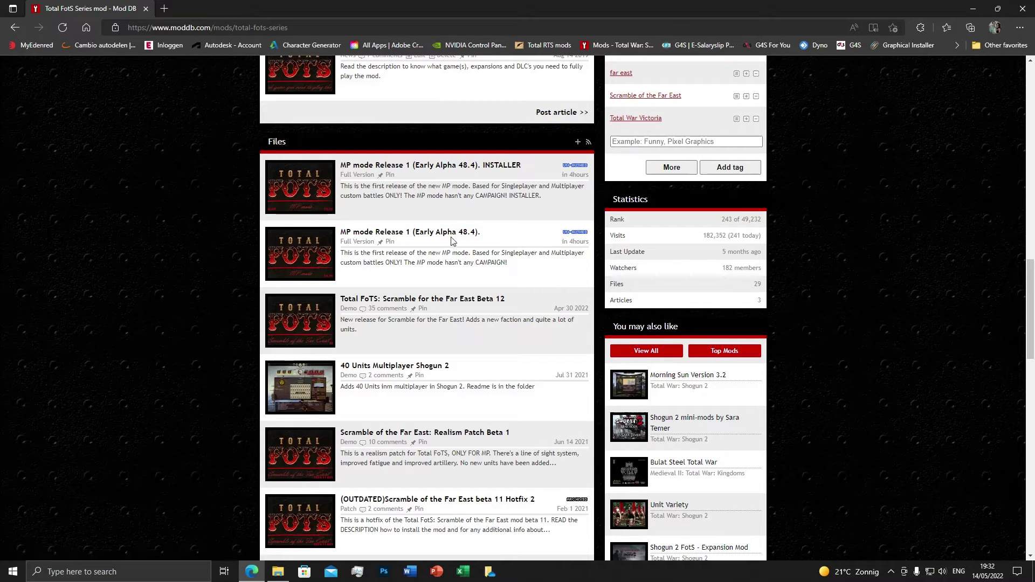
# Step: Open the 'MP mode Release 1 (Early Alpha 48.4).' file download page
pyautogui.click(433, 233)
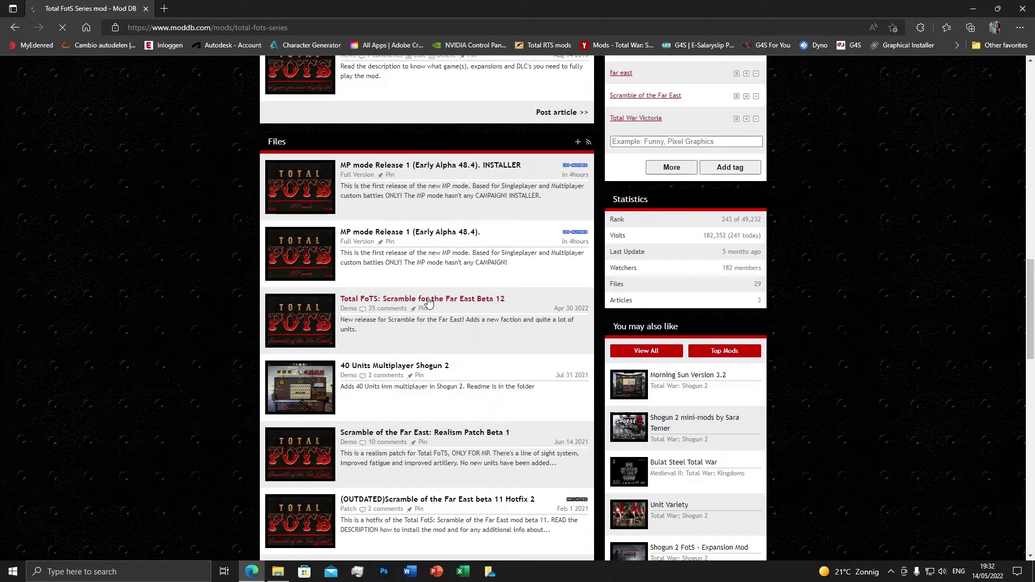
pyautogui.scroll(-3, 412, 324)
pyautogui.scroll(-3, 412, 323)
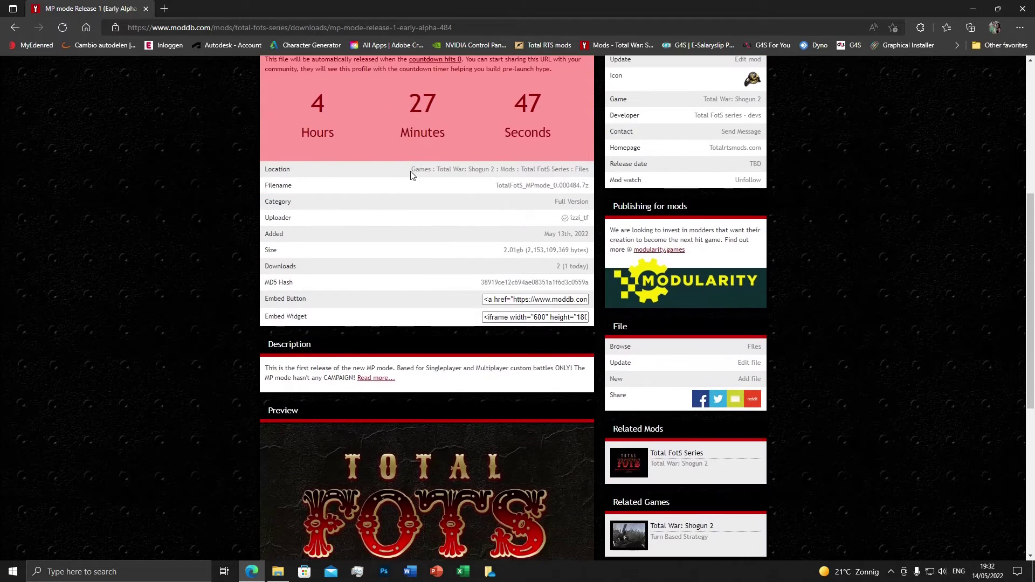
pyautogui.scroll(1, 410, 167)
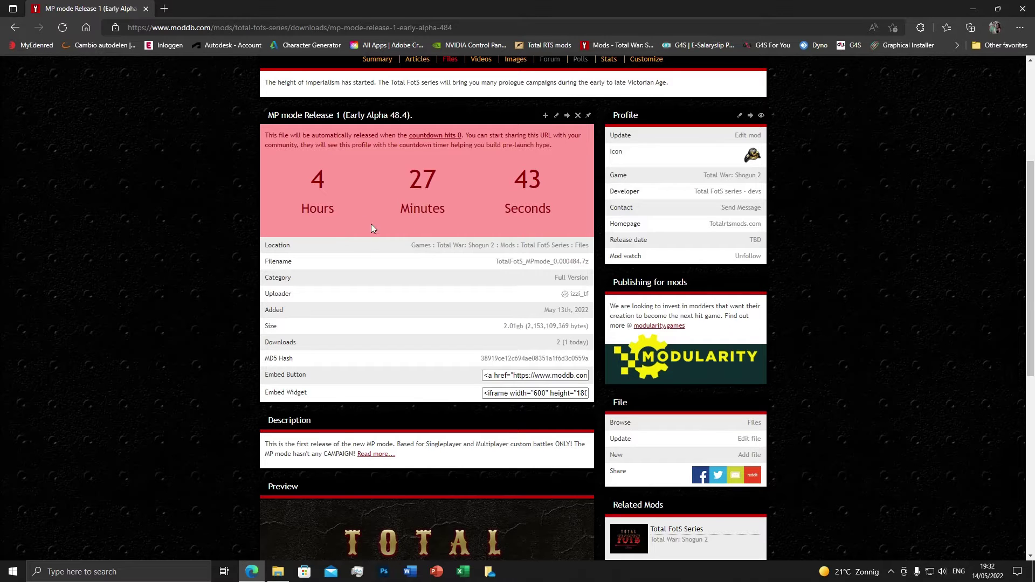
pyautogui.scroll(-5, 371, 224)
pyautogui.scroll(-1, 428, 313)
pyautogui.scroll(1, 388, 226)
# Step: Expand the full file description and read through its install steps
pyautogui.click(375, 151)
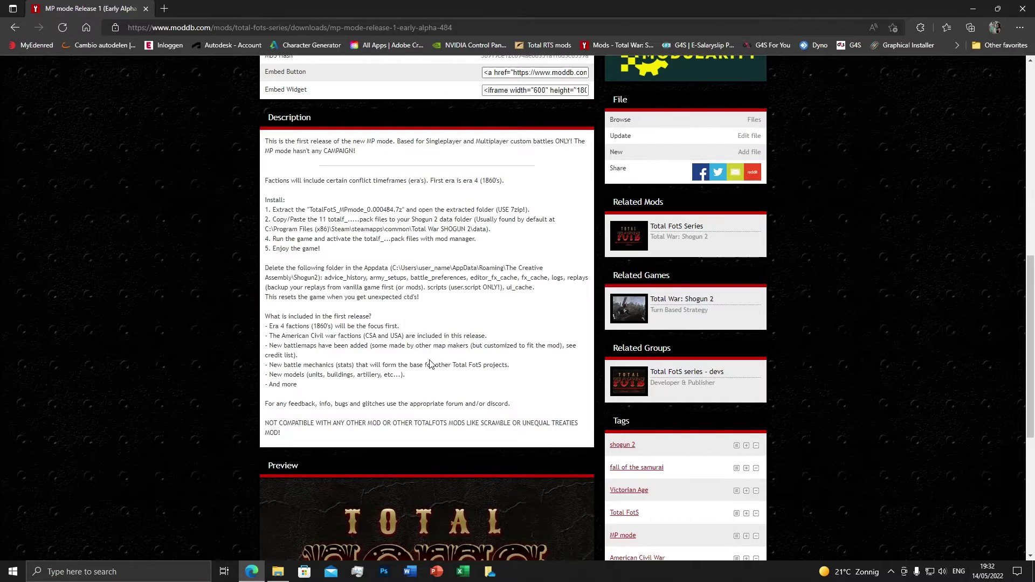
pyautogui.scroll(2, 429, 361)
pyautogui.scroll(-1, 429, 360)
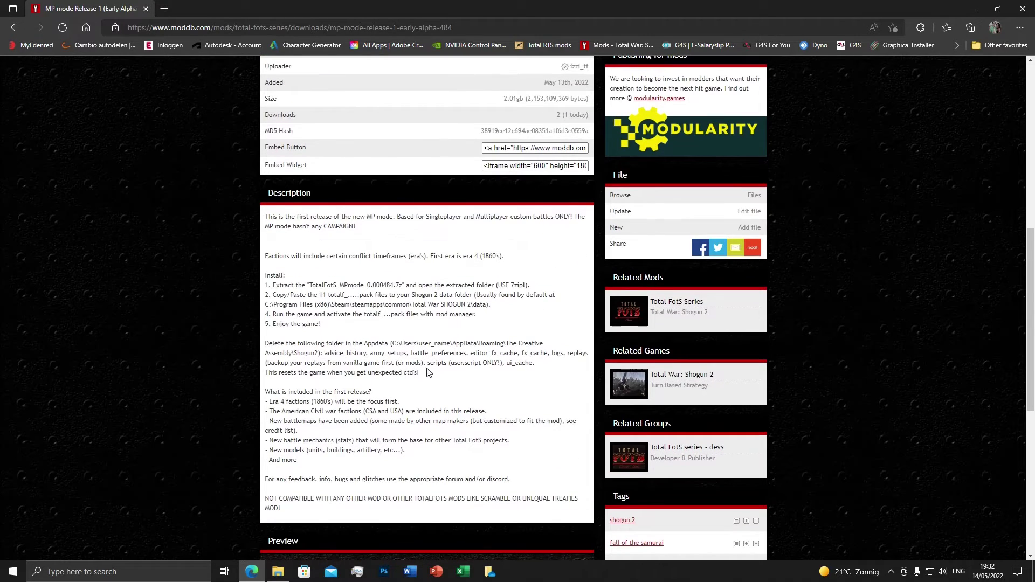
pyautogui.scroll(-3, 353, 276)
pyautogui.scroll(1, 353, 276)
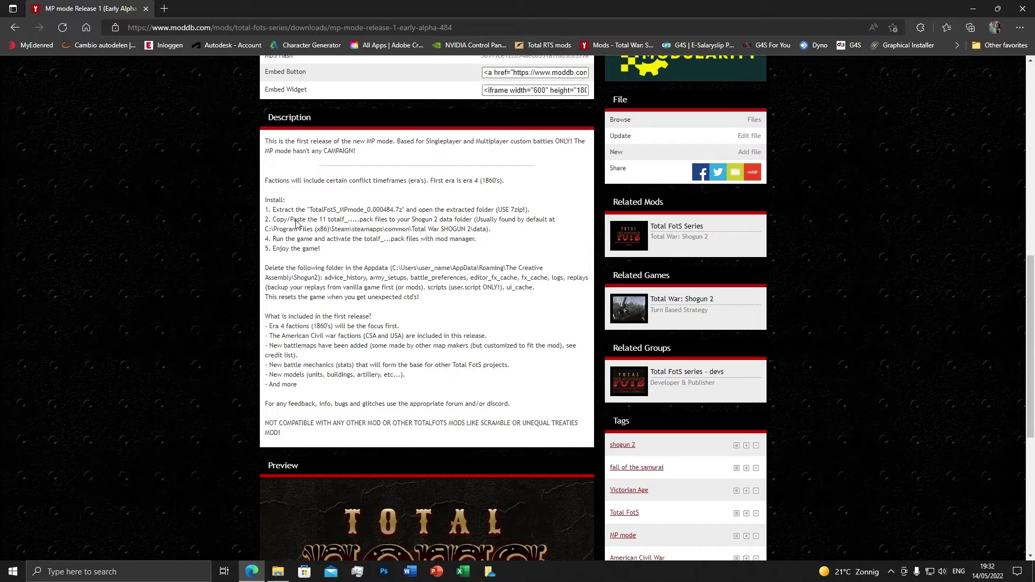
pyautogui.scroll(5, 329, 172)
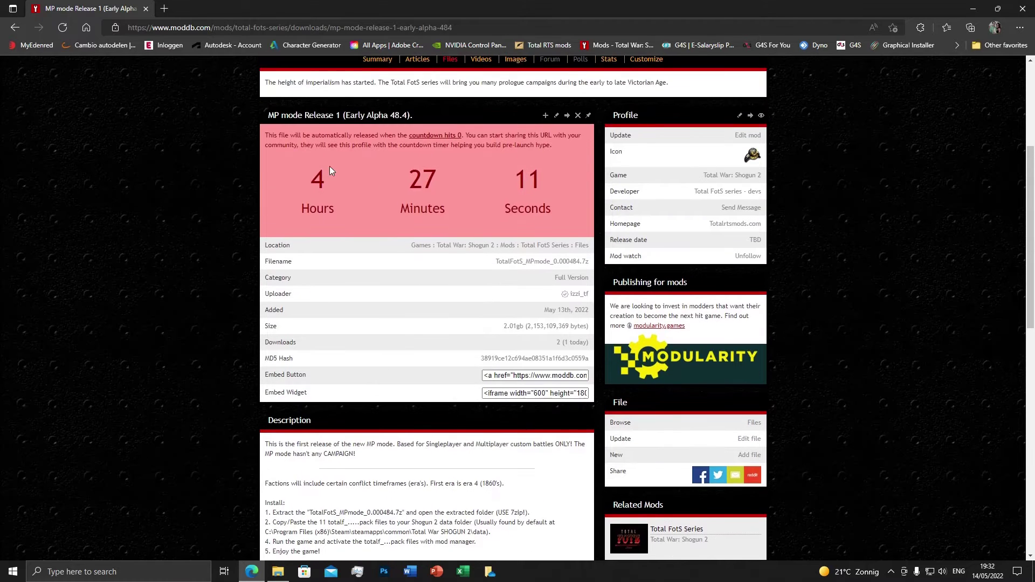
pyautogui.scroll(-5, 466, 356)
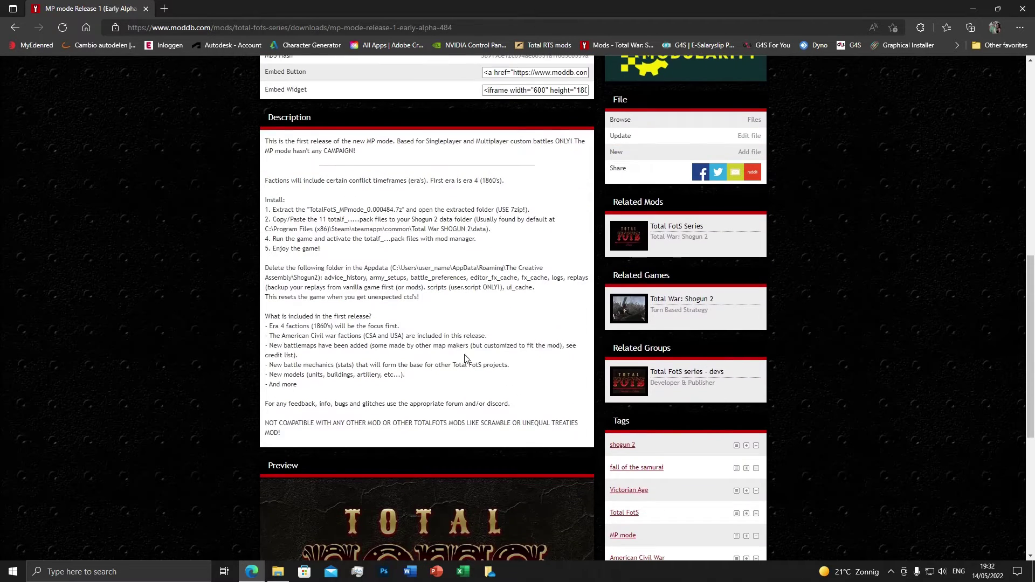
pyautogui.scroll(6, 410, 226)
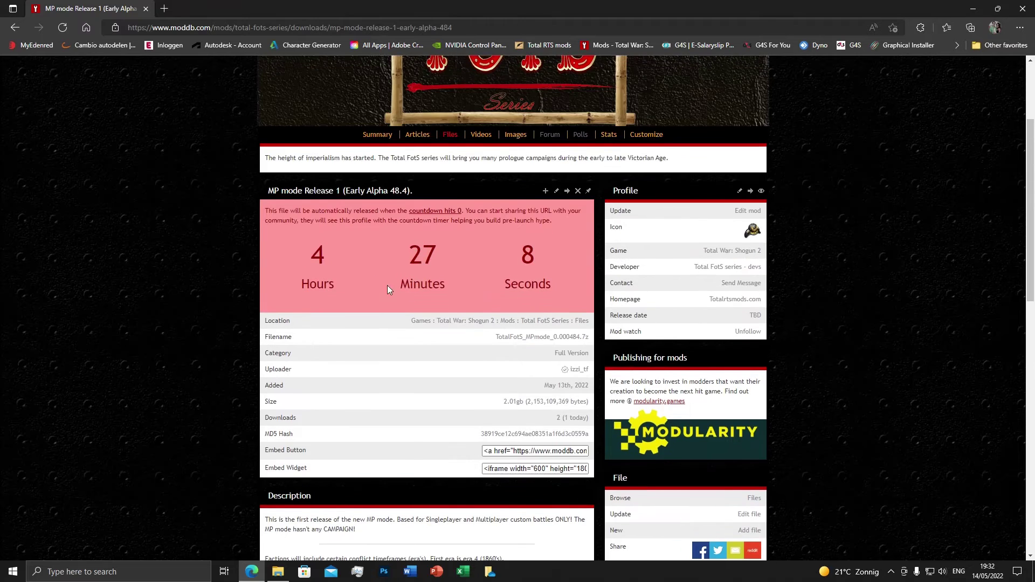
pyautogui.scroll(-6, 387, 290)
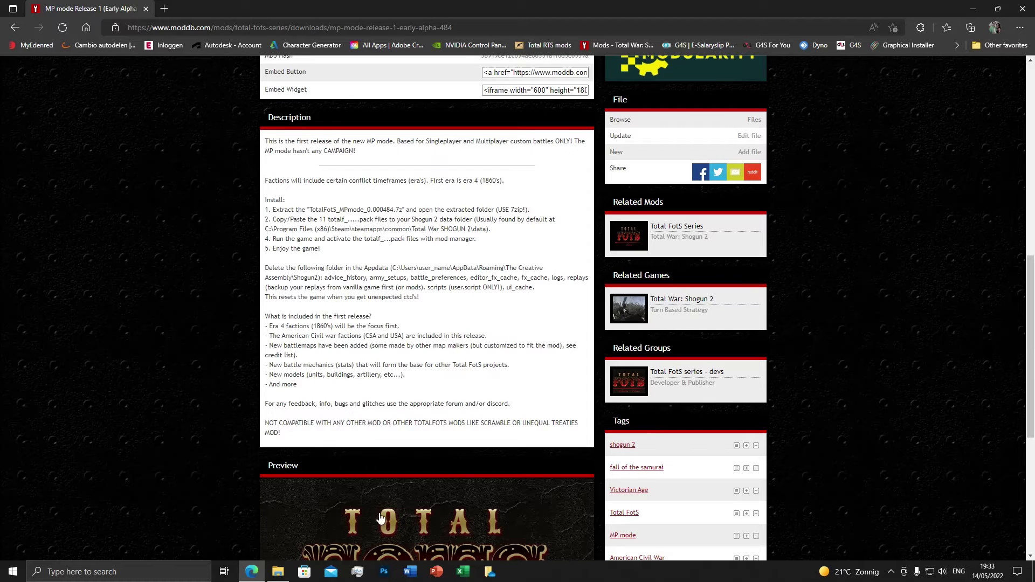
# Step: Delete the old extracted folder inside TotalFotS_MPmode_0.000484, leaving only the .7z archive
pyautogui.click(282, 573)
pyautogui.doubleClick(345, 155)
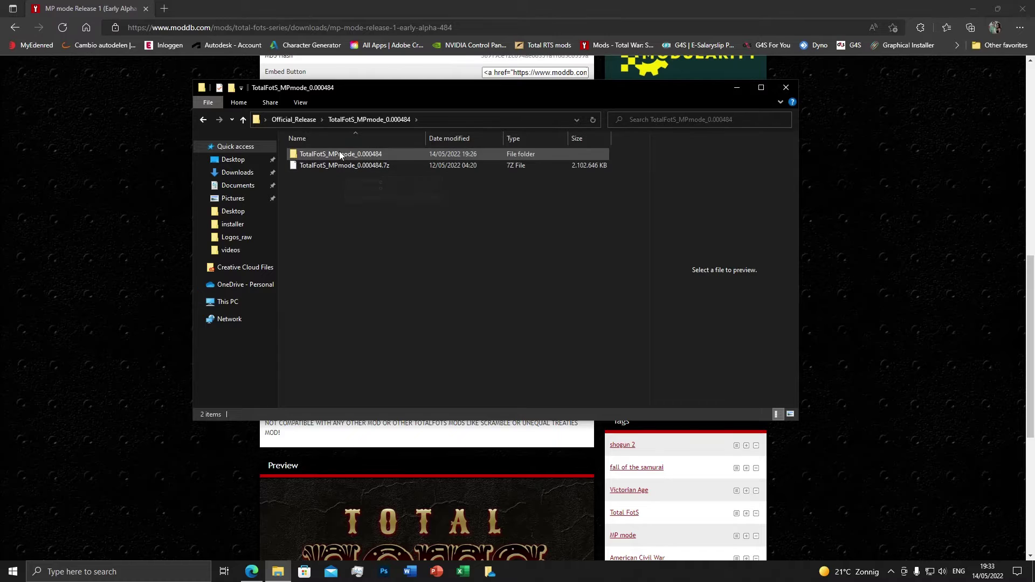
pyautogui.click(340, 155)
pyautogui.press('Delete')
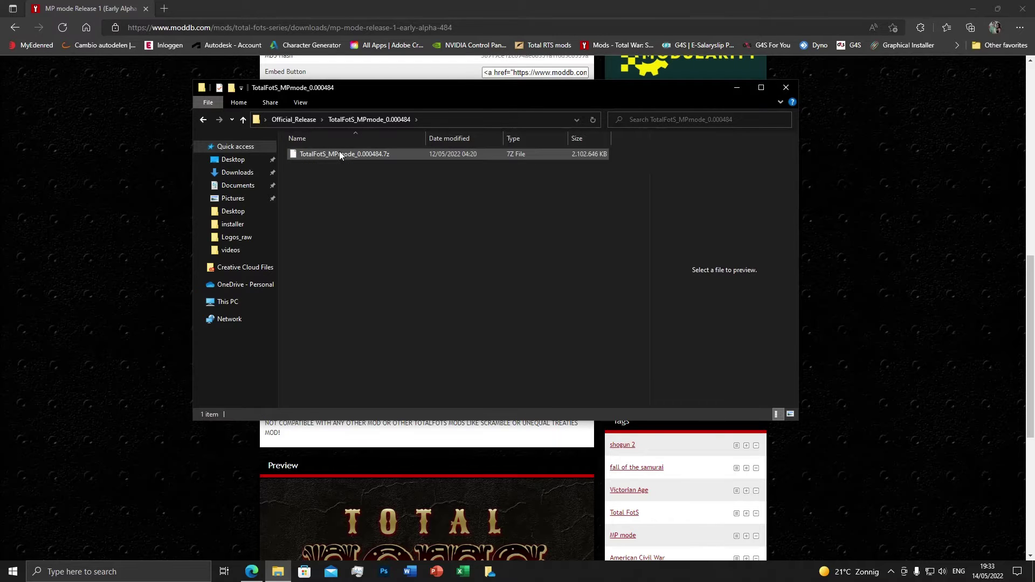
pyautogui.moveTo(579, 97); pyautogui.dragTo(929, 101)
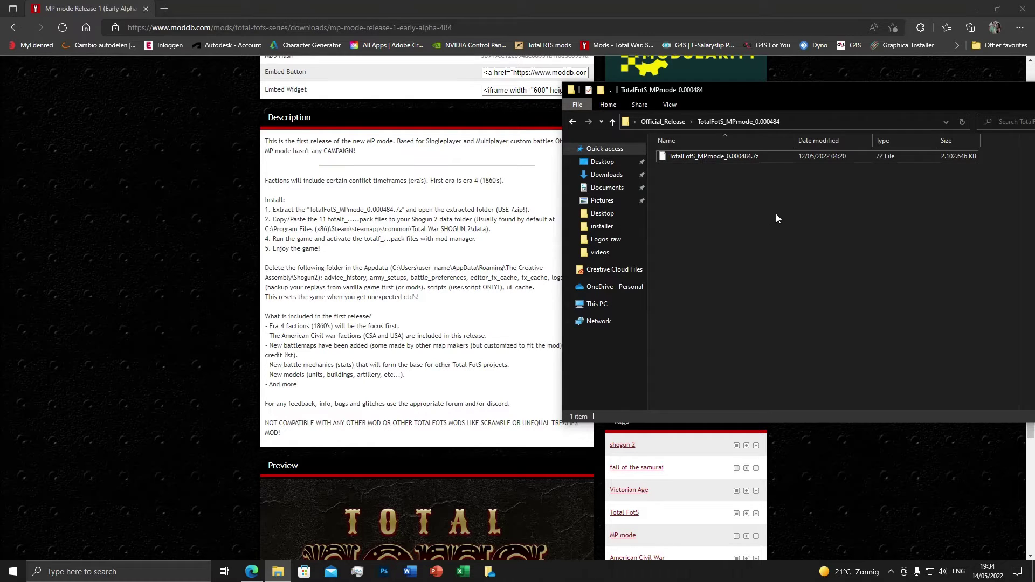
# Step: Extract TotalFotS_MPmode_0.000484.7z with 7-Zip into its default folder and open the result
pyautogui.rightClick(689, 158)
pyautogui.moveTo(720, 191)
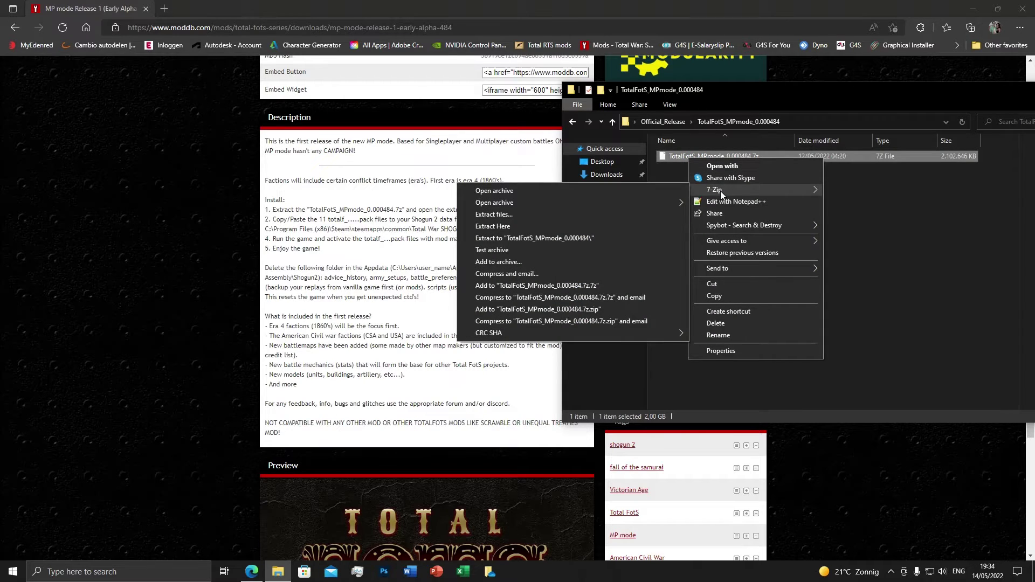
pyautogui.click(509, 215)
pyautogui.click(512, 351)
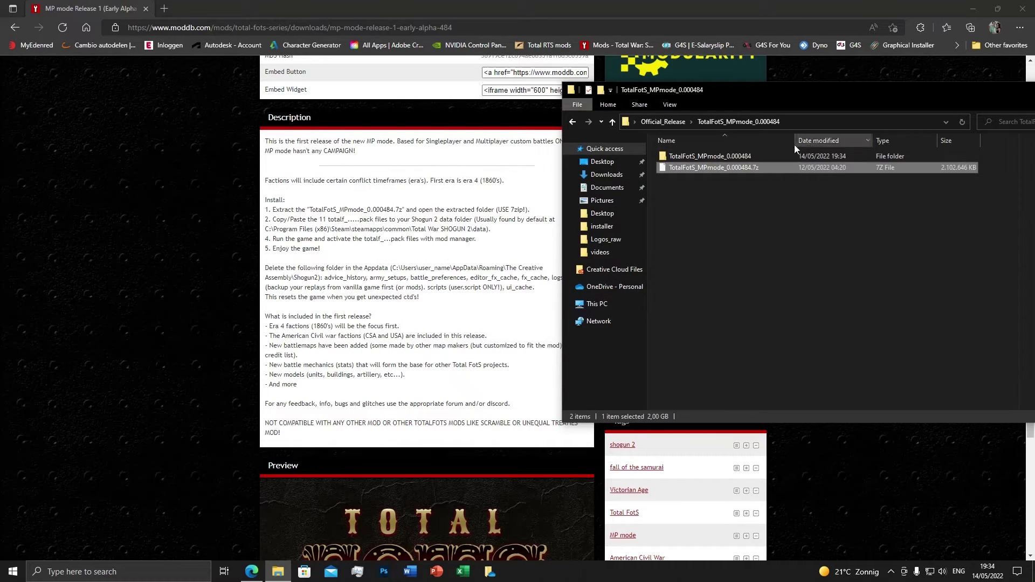
pyautogui.doubleClick(713, 157)
# Step: Open the inner TotalFotS_MPmode_0.000484 folder holding the 11 totalf_ .pack files
pyautogui.doubleClick(713, 158)
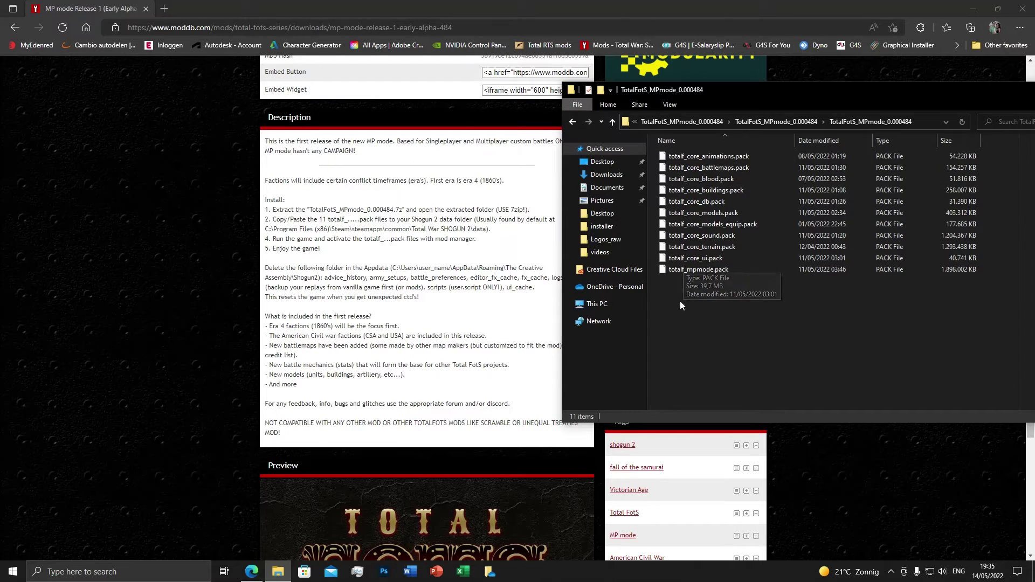
# Step: Copy all 11 totalf_ .pack files from the extracted folder
pyautogui.click(706, 157)
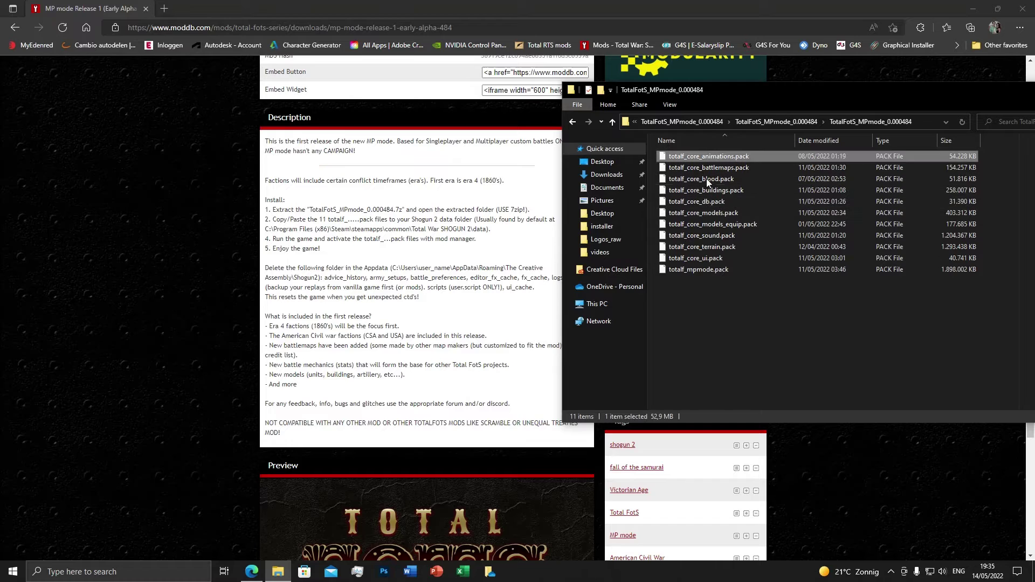
pyautogui.keyDown('shift'); pyautogui.click(702, 269); pyautogui.keyUp('shift')
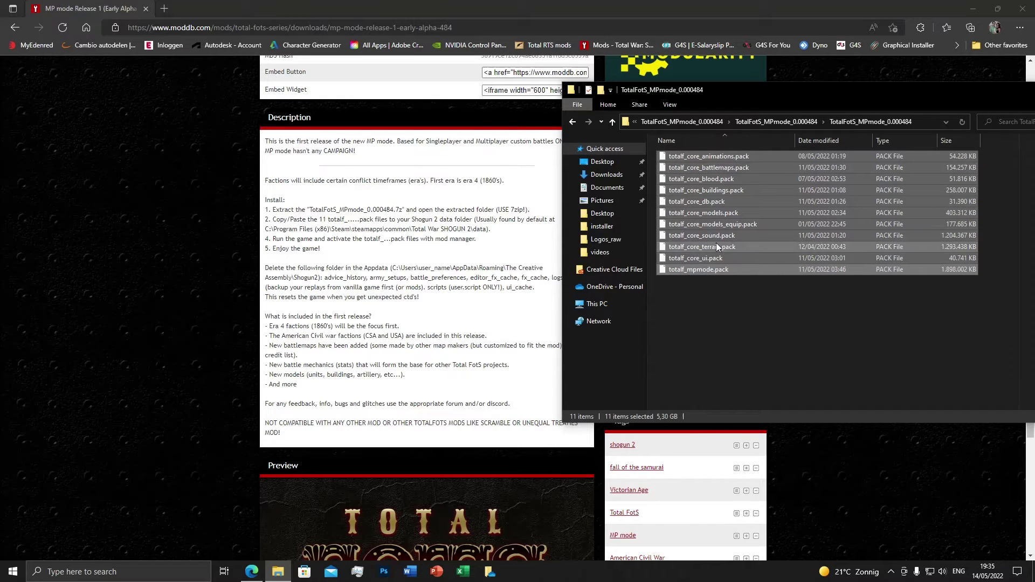
pyautogui.rightClick(716, 244)
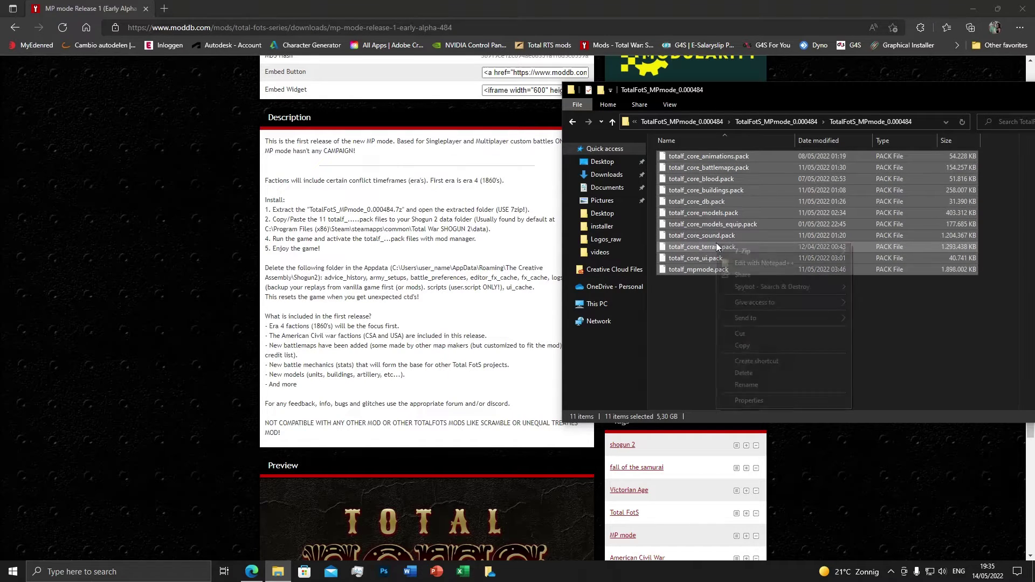
pyautogui.click(749, 346)
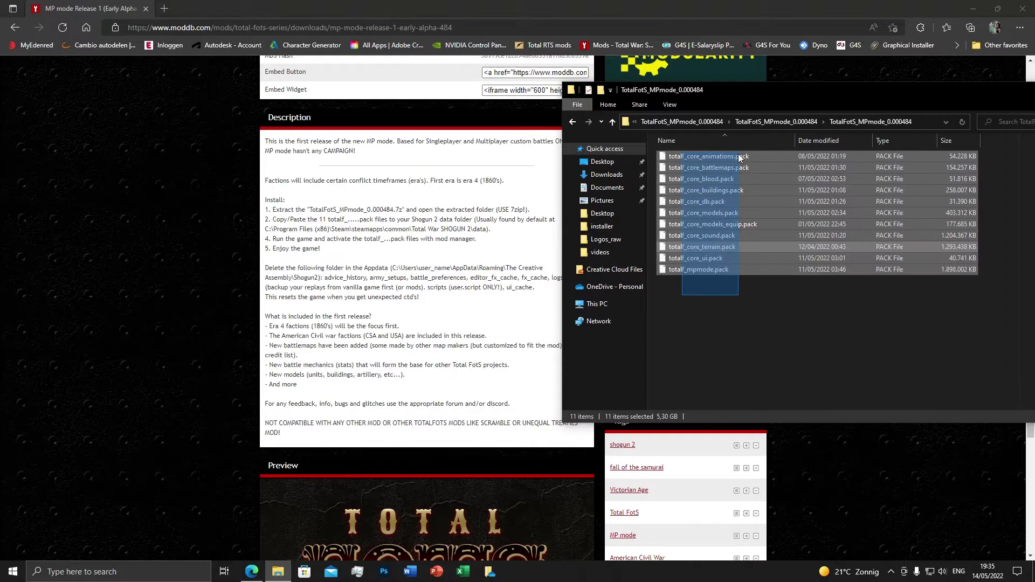
pyautogui.click(755, 334)
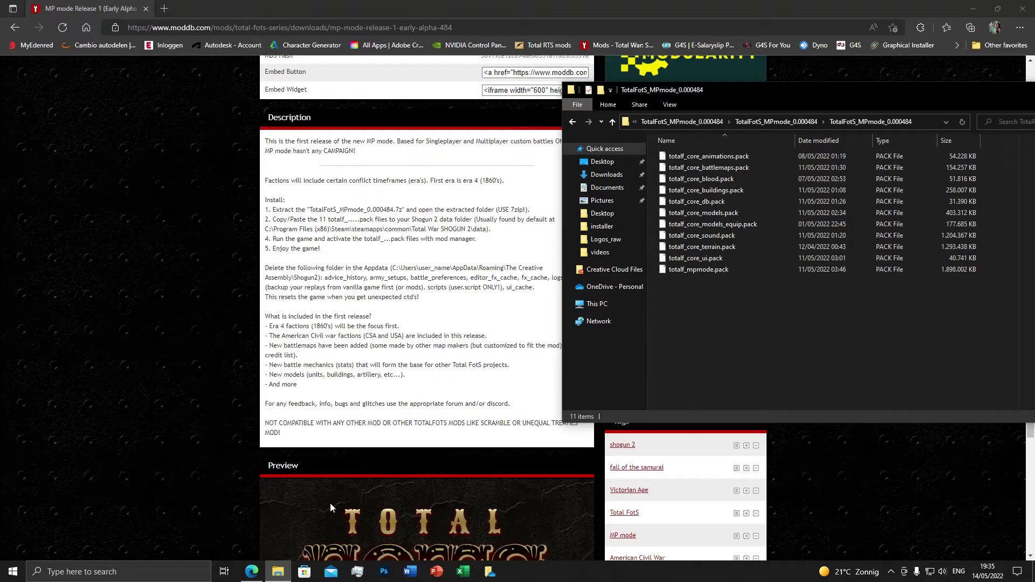
# Step: Browse to C:\Program Files (x86)\Steam\steamapps\common\Total War SHOGUN 2\data
pyautogui.click(277, 572)
pyautogui.click(278, 571)
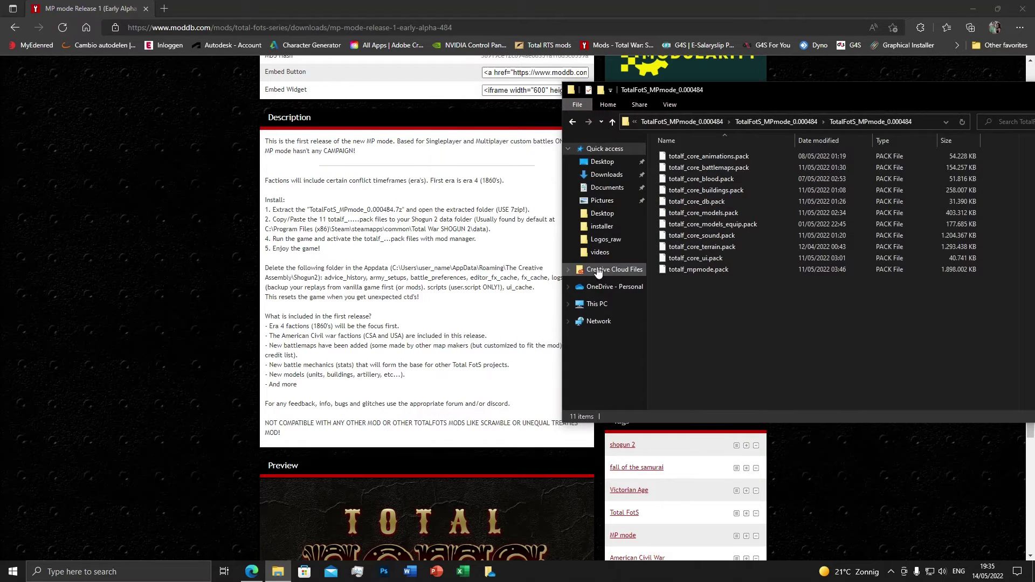
pyautogui.click(596, 304)
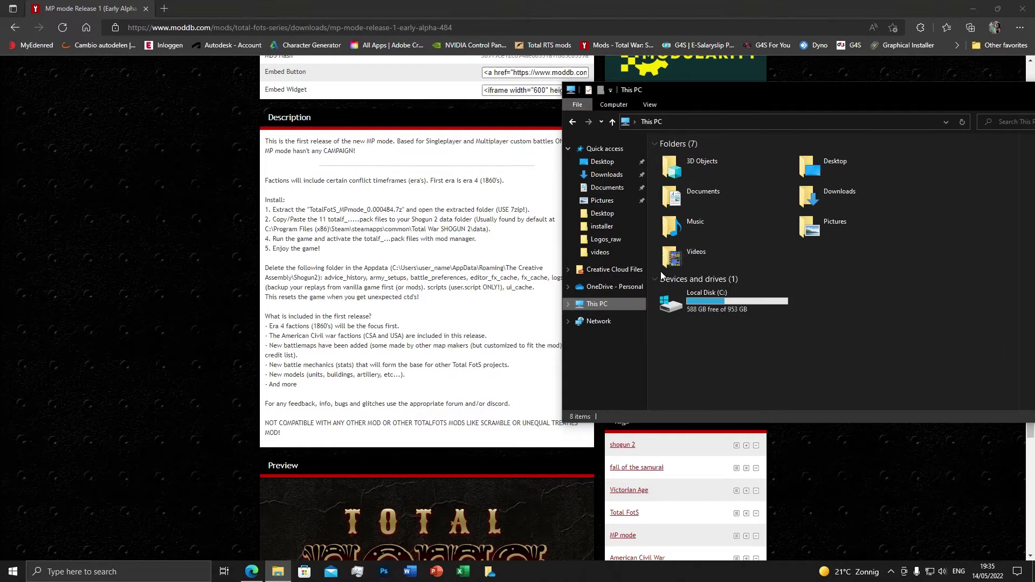
pyautogui.doubleClick(700, 300)
pyautogui.doubleClick(693, 224)
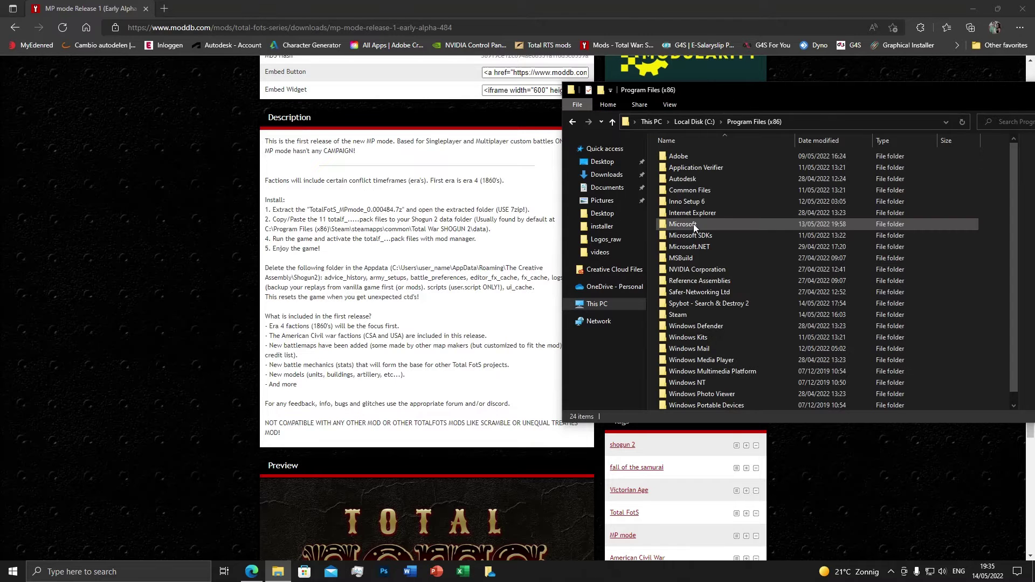
pyautogui.scroll(-1, 687, 324)
pyautogui.doubleClick(680, 302)
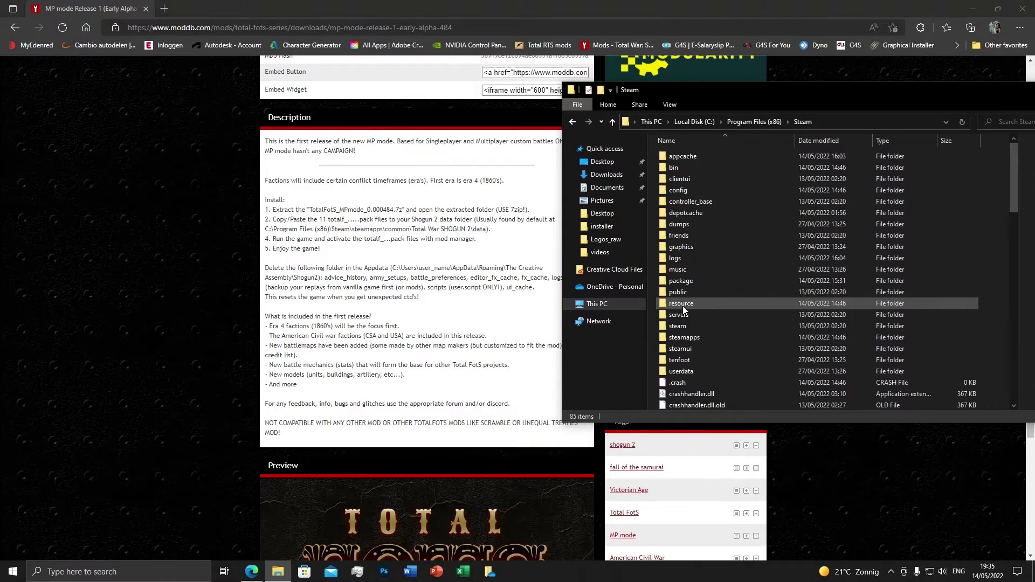
pyautogui.scroll(-2, 682, 306)
pyautogui.doubleClick(683, 312)
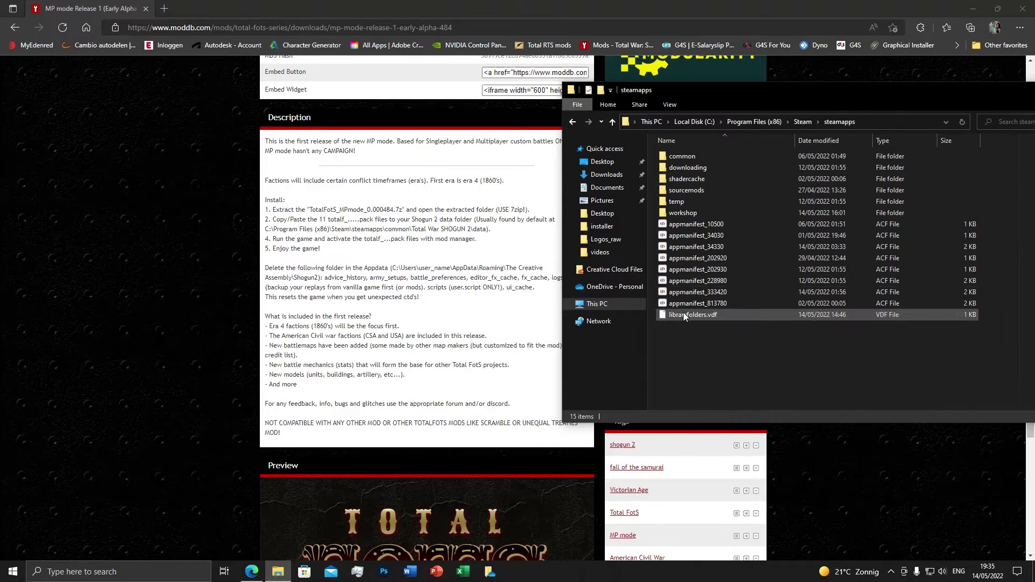
pyautogui.doubleClick(683, 156)
pyautogui.doubleClick(688, 212)
pyautogui.doubleClick(681, 179)
pyautogui.scroll(-3, 745, 324)
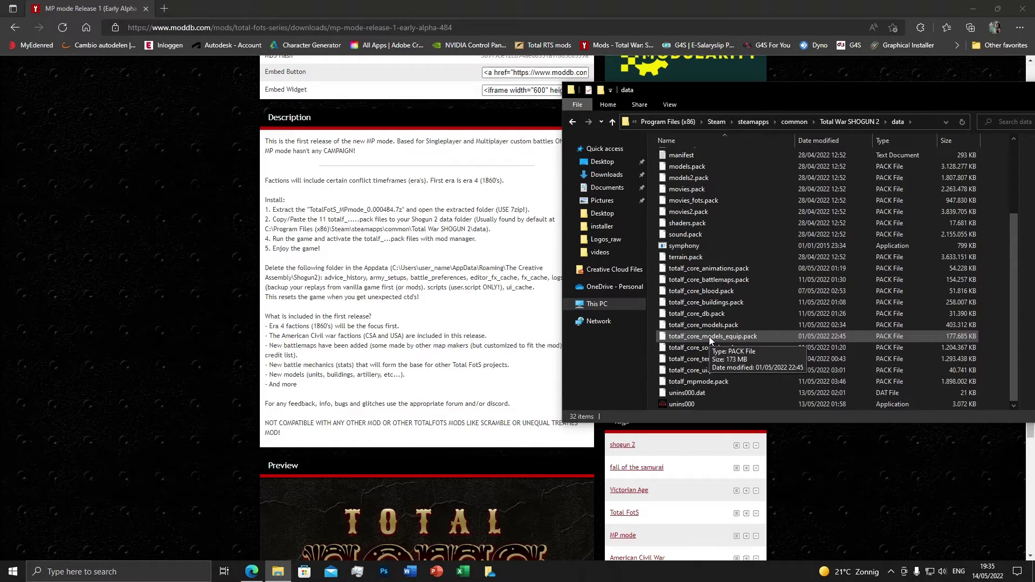
# Step: Check the data folder already holds the totalf_ packs, closing the paste menu without pasting
pyautogui.rightClick(651, 309)
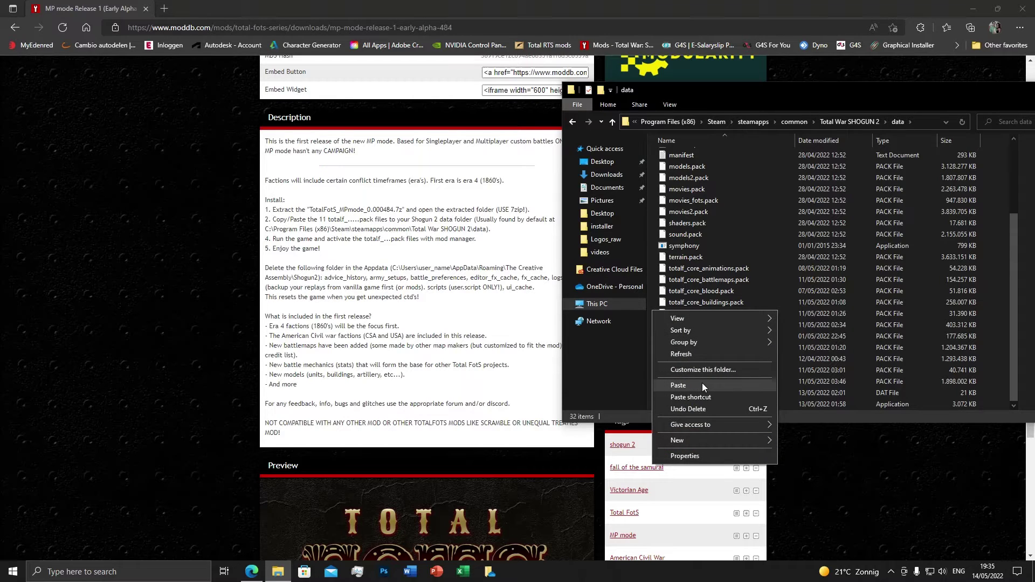
pyautogui.click(739, 91)
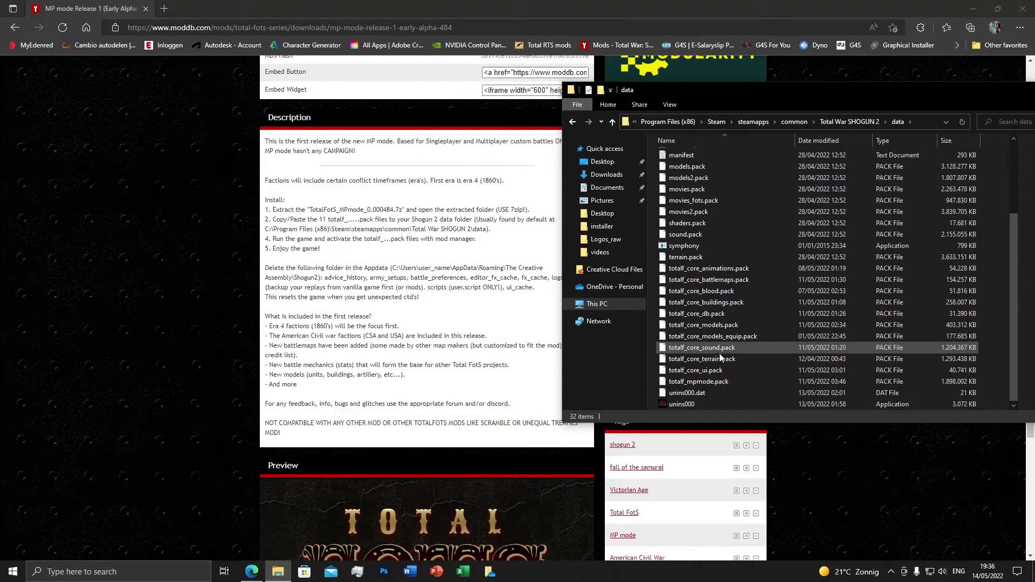
pyautogui.moveTo(763, 105); pyautogui.dragTo(504, 109)
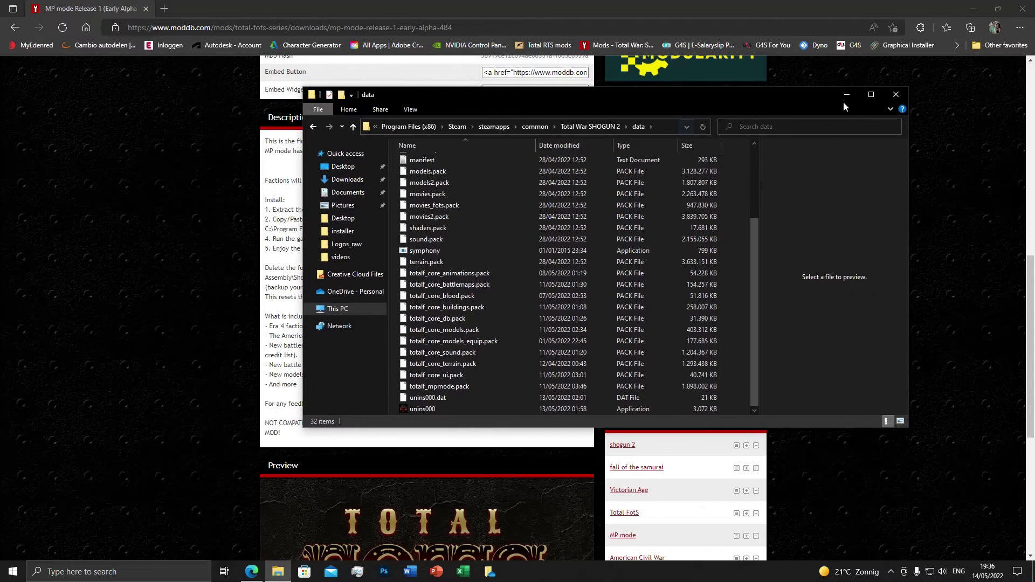
# Step: Minimize the data folder and browser windows and start Total War SHOGUN 2 from its desktop shortcut
pyautogui.click(846, 95)
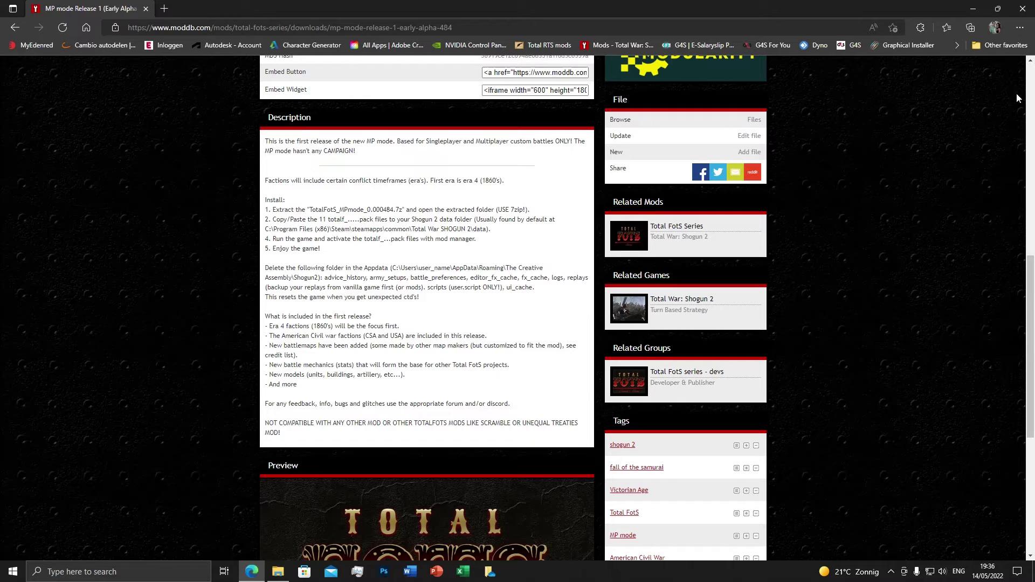
pyautogui.click(965, 6)
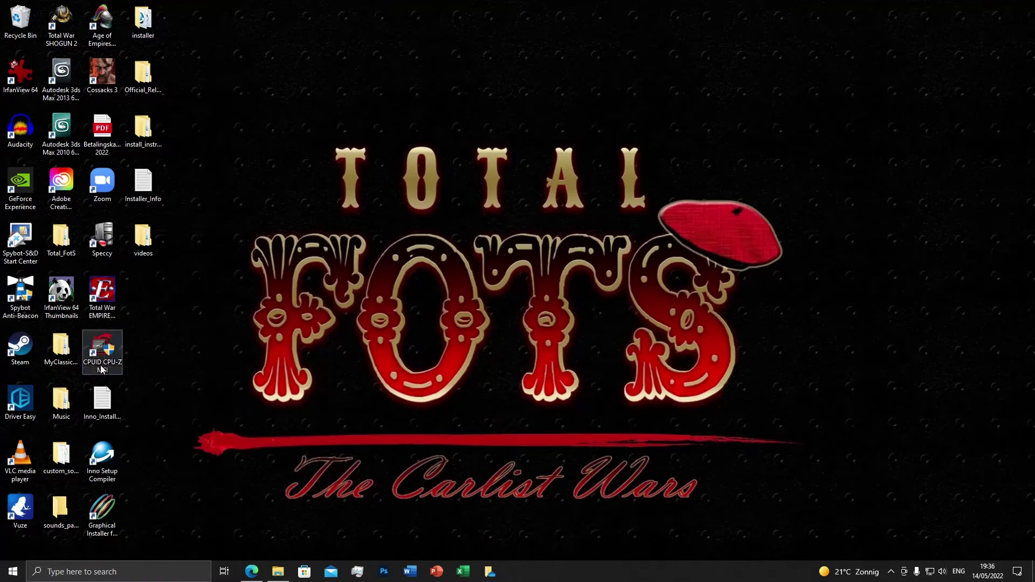
pyautogui.click(61, 31)
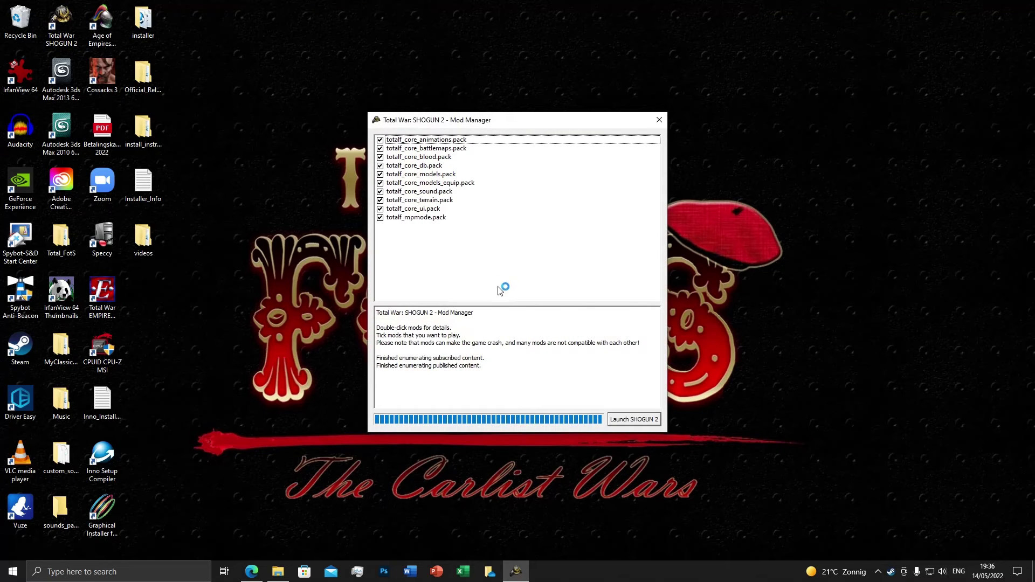
pyautogui.moveTo(514, 121); pyautogui.dragTo(518, 110)
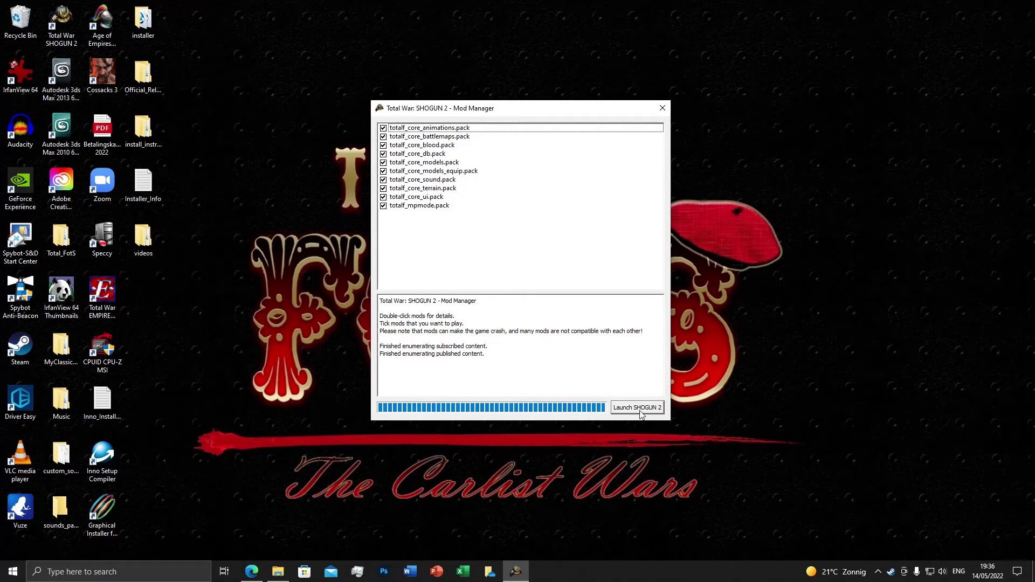
pyautogui.click(663, 109)
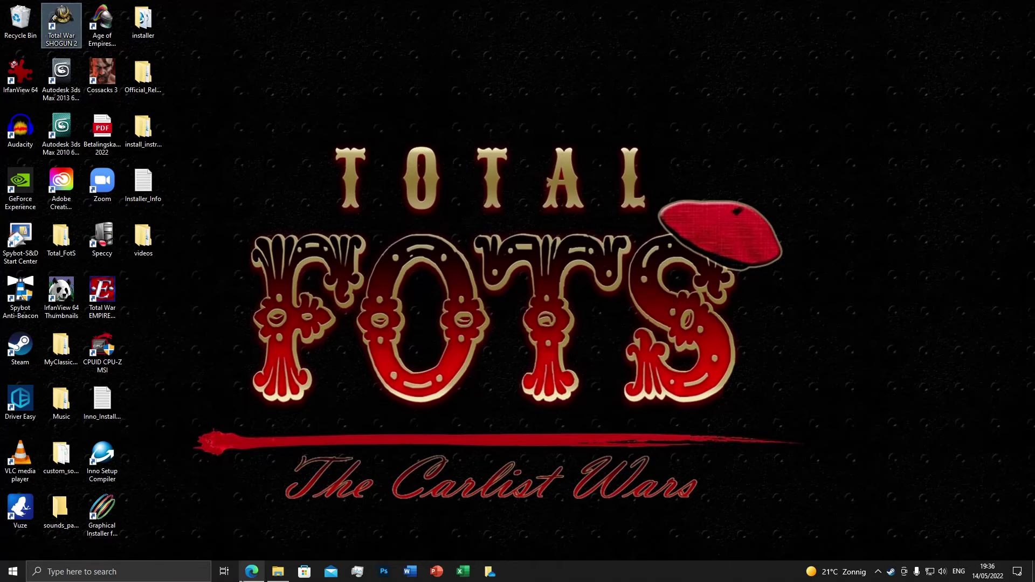
# Step: Open the TotalFotS_MPmode_0.000484_installer folder from Official_Release, then return to the ModDB page
pyautogui.click(287, 574)
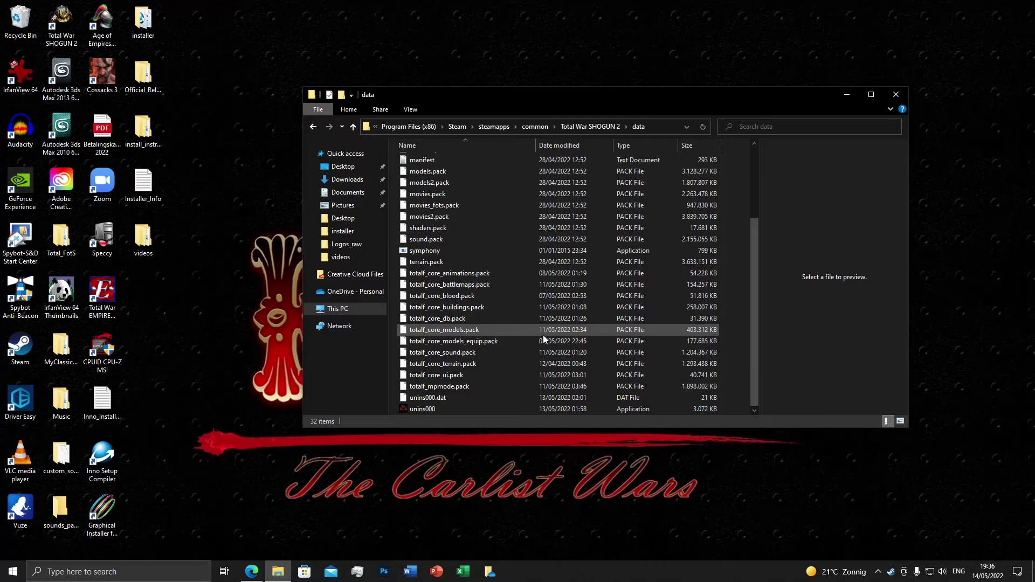
pyautogui.scroll(2, 543, 335)
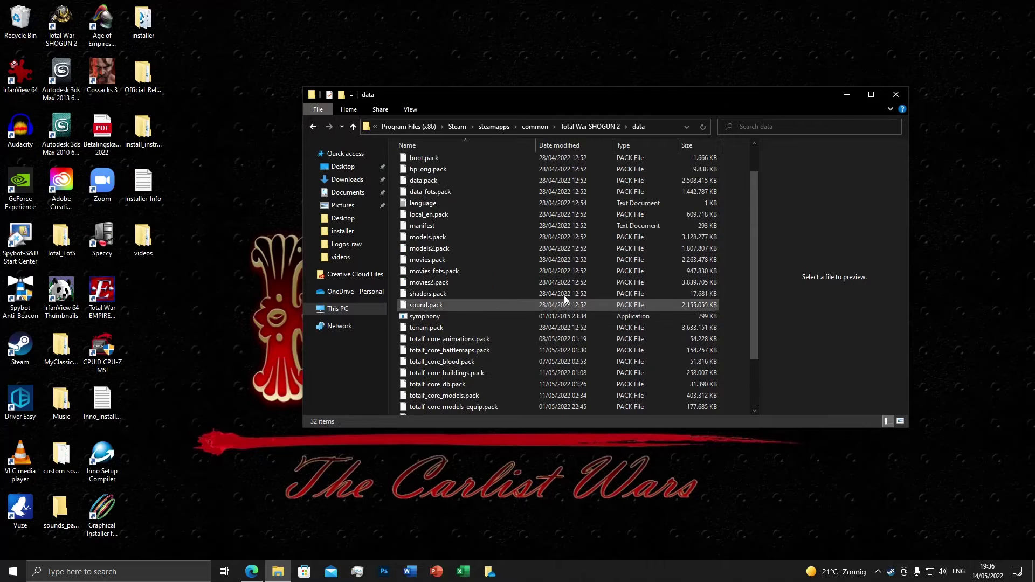
pyautogui.click(846, 95)
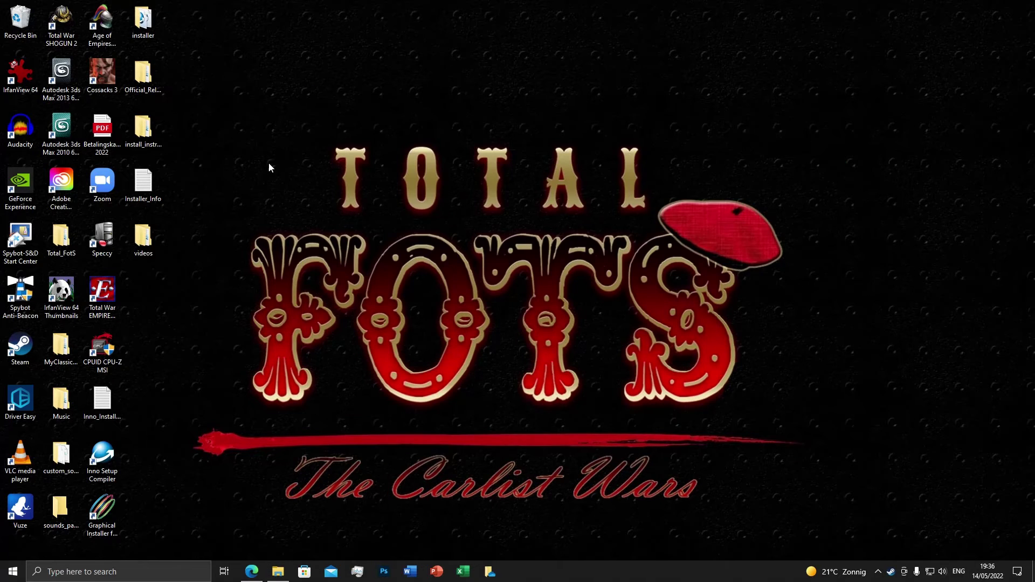
pyautogui.doubleClick(143, 76)
pyautogui.click(480, 188)
pyautogui.doubleClick(478, 188)
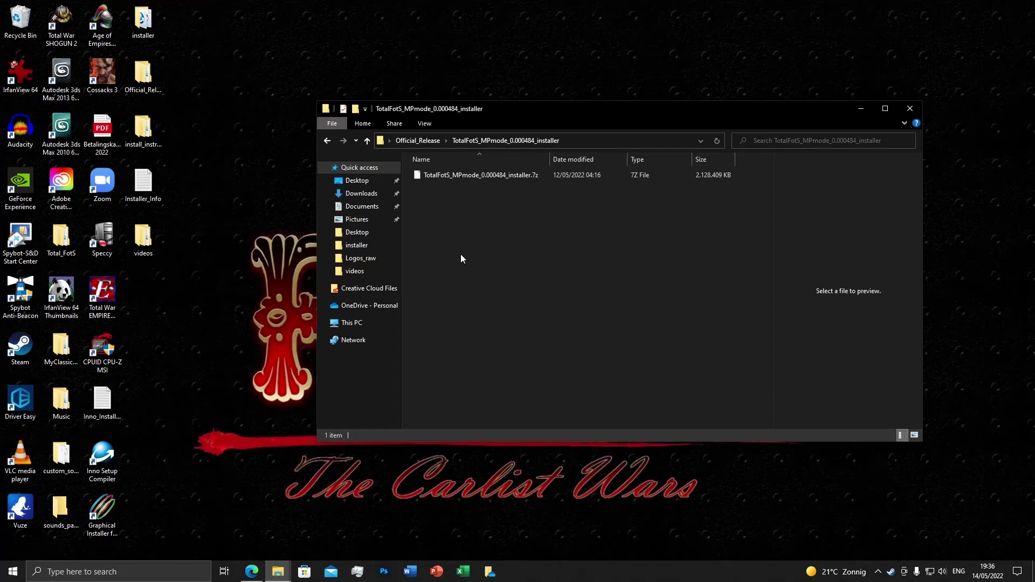
pyautogui.click(251, 571)
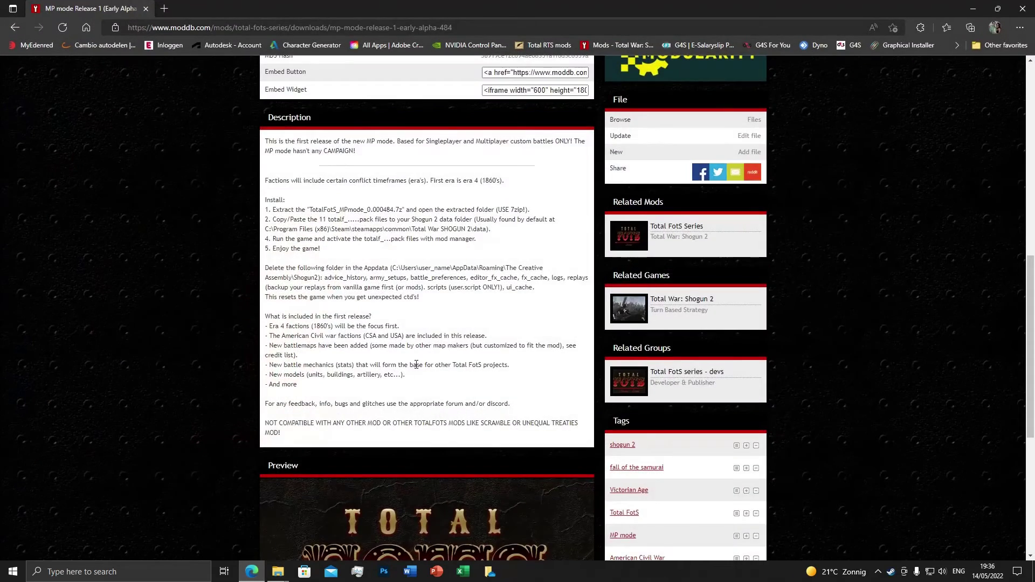
# Step: Go to the mod's Files listing on ModDB
pyautogui.scroll(10, 417, 426)
pyautogui.scroll(1, 425, 357)
pyautogui.click(454, 288)
pyautogui.scroll(-1, 447, 285)
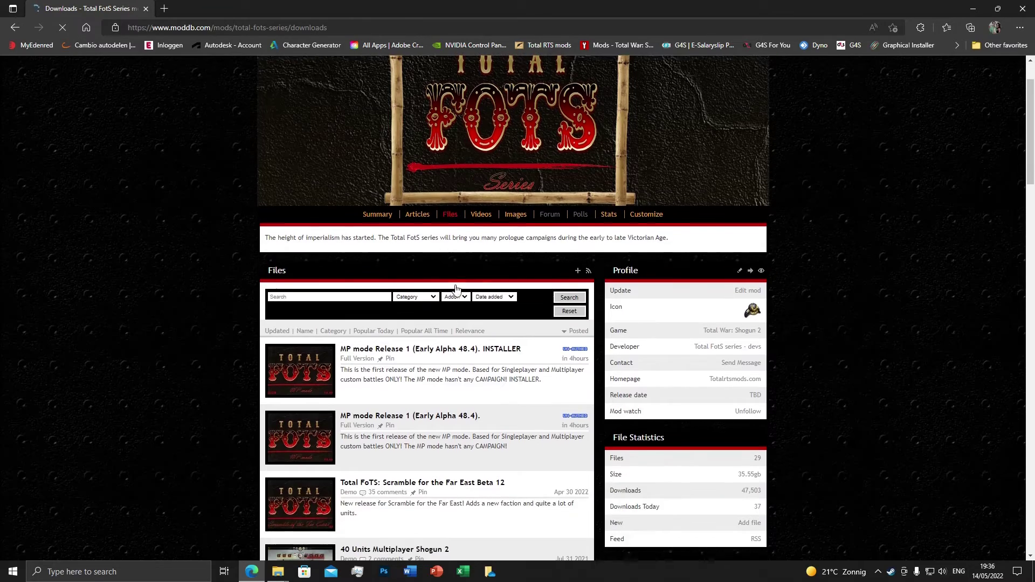
pyautogui.scroll(-15, 446, 345)
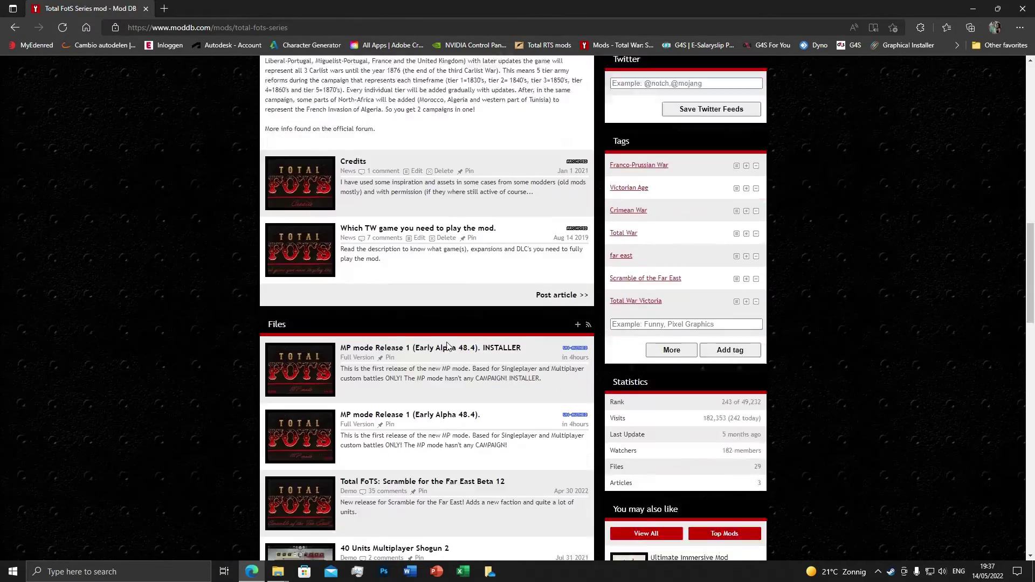
pyautogui.scroll(-2, 446, 346)
# Step: Open the MP mode installer page, expand its install steps, then return to the installer folder
pyautogui.click(474, 244)
pyautogui.scroll(-9, 474, 254)
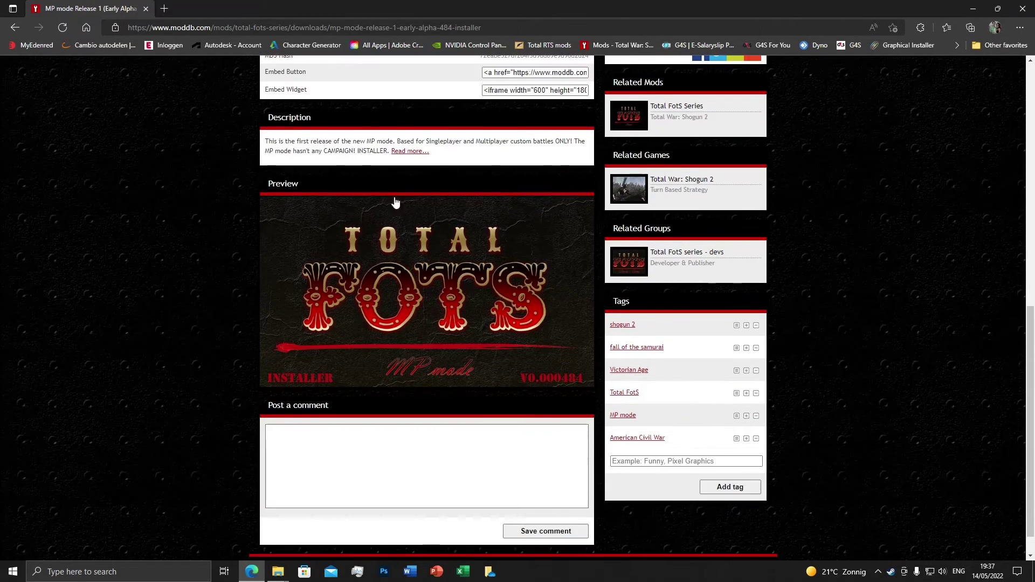
pyautogui.click(408, 152)
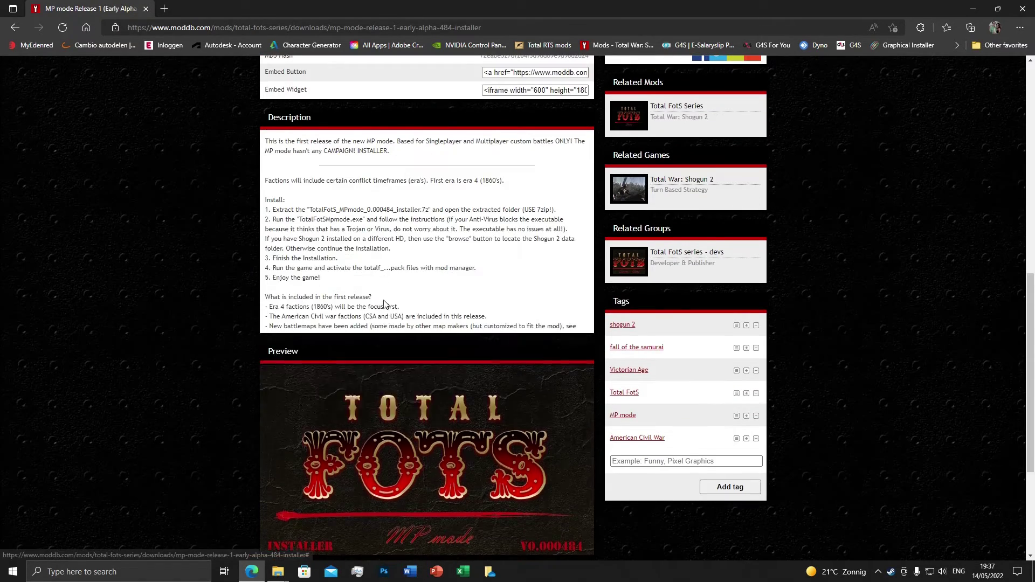
pyautogui.scroll(-1, 378, 271)
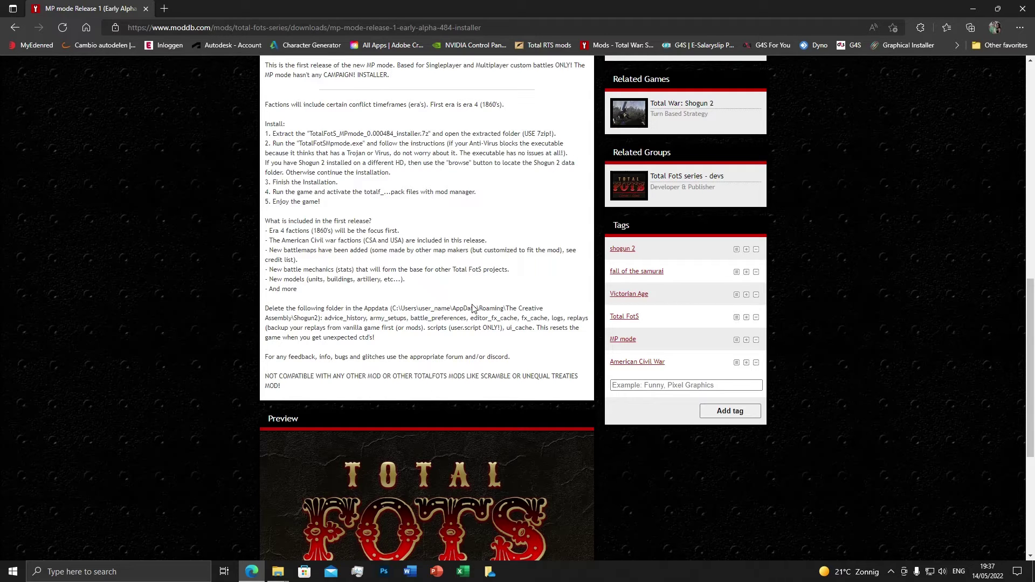
pyautogui.scroll(1, 472, 307)
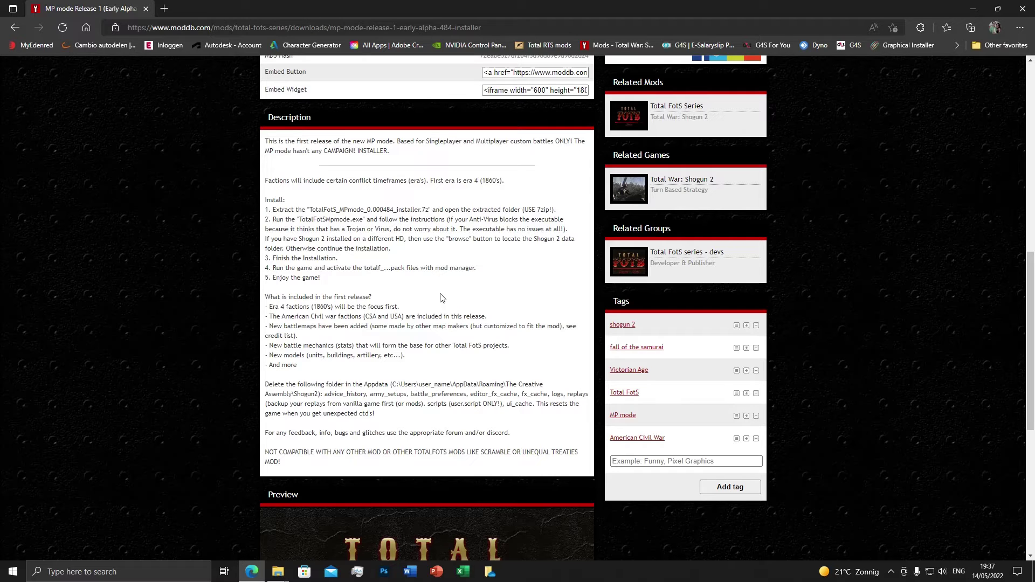
pyautogui.scroll(5, 491, 207)
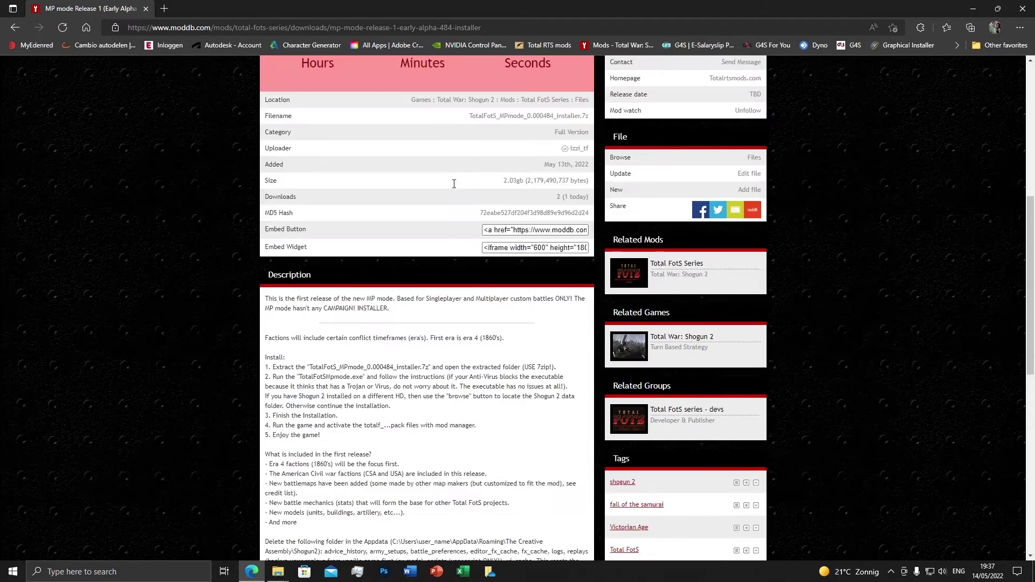
pyautogui.scroll(-3, 456, 243)
pyautogui.scroll(-1, 399, 285)
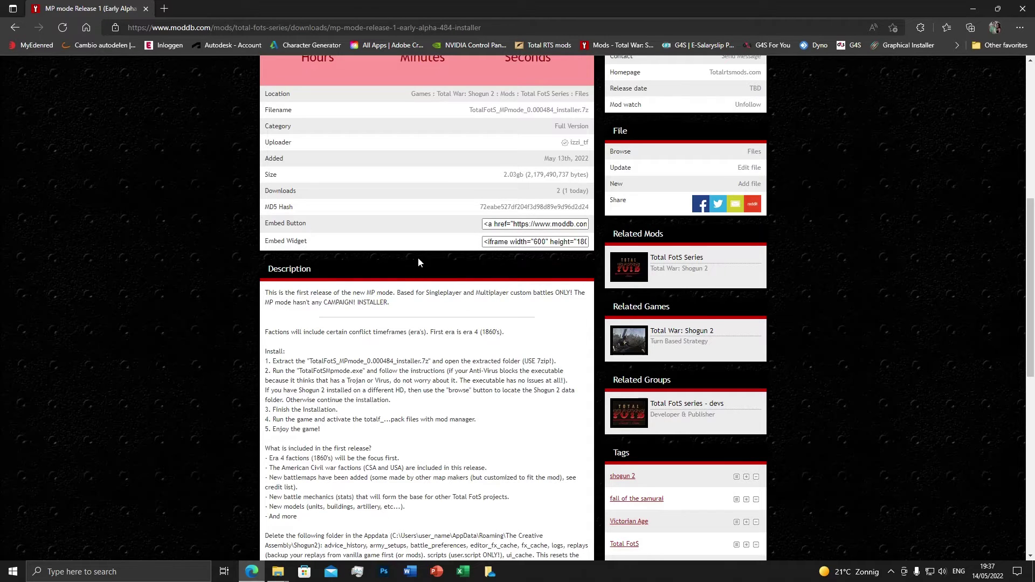
pyautogui.scroll(-3, 446, 414)
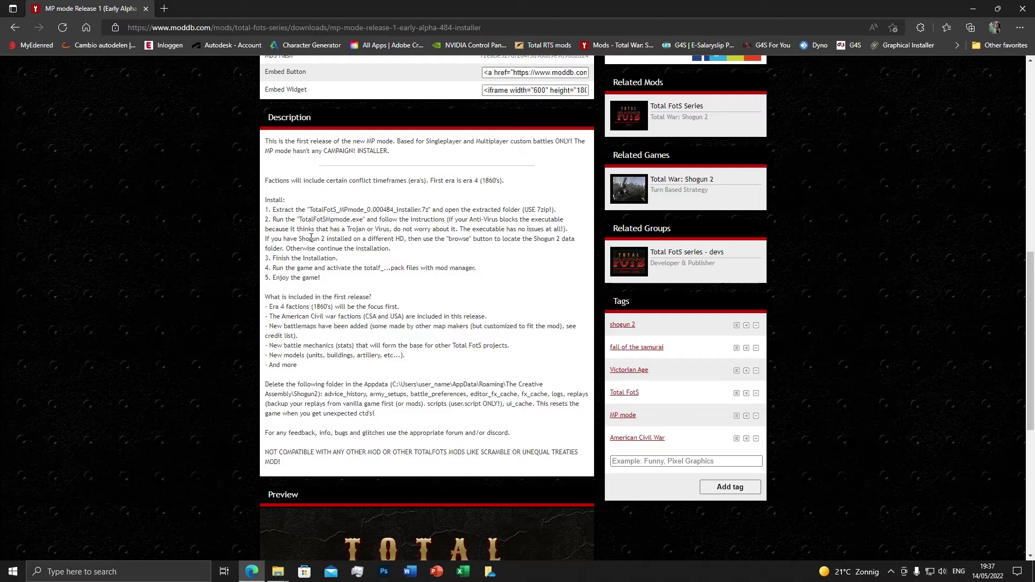
pyautogui.click(277, 571)
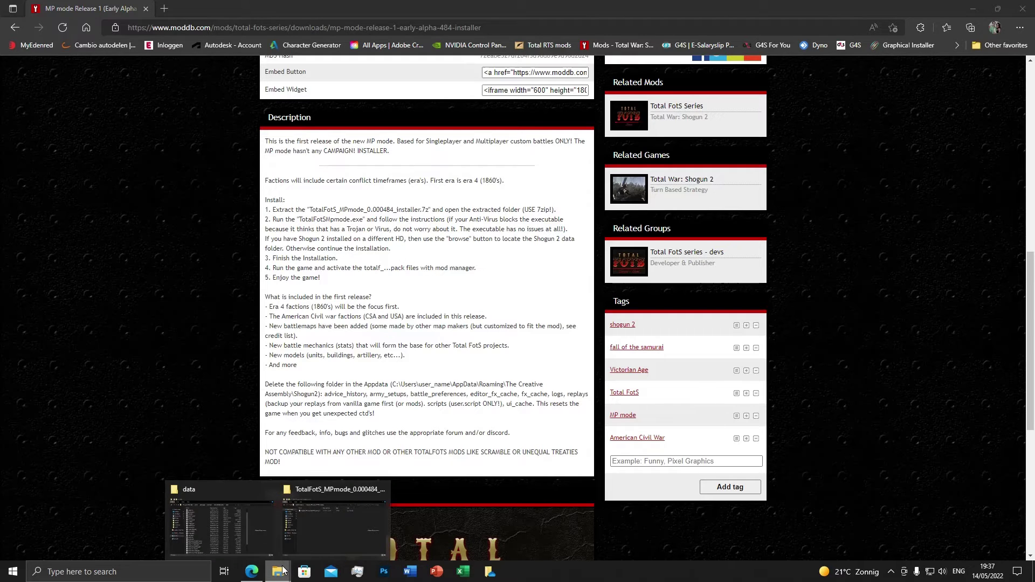
pyautogui.click(315, 550)
# Step: Extract TotalFotS_MPmode_0.000484_installer.7z with 7-Zip into its default folder
pyautogui.moveTo(579, 122); pyautogui.dragTo(833, 92)
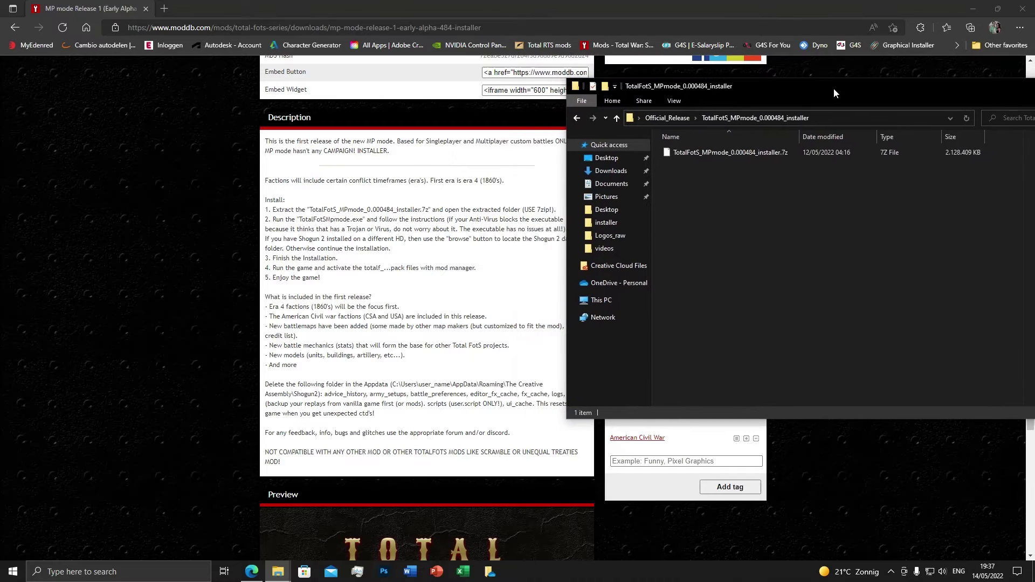
pyautogui.click(719, 153)
pyautogui.rightClick(718, 154)
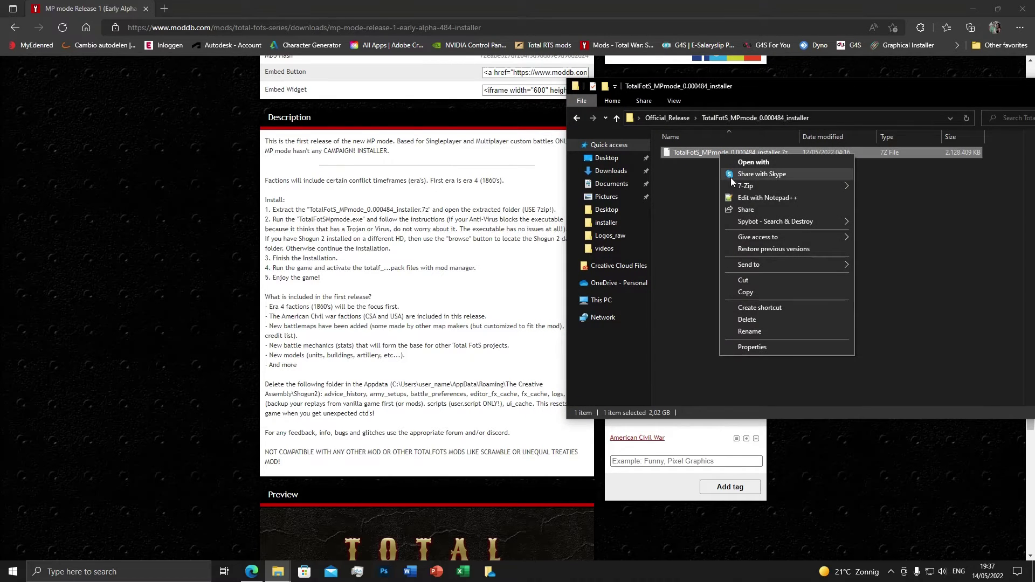
pyautogui.moveTo(747, 187)
pyautogui.click(516, 213)
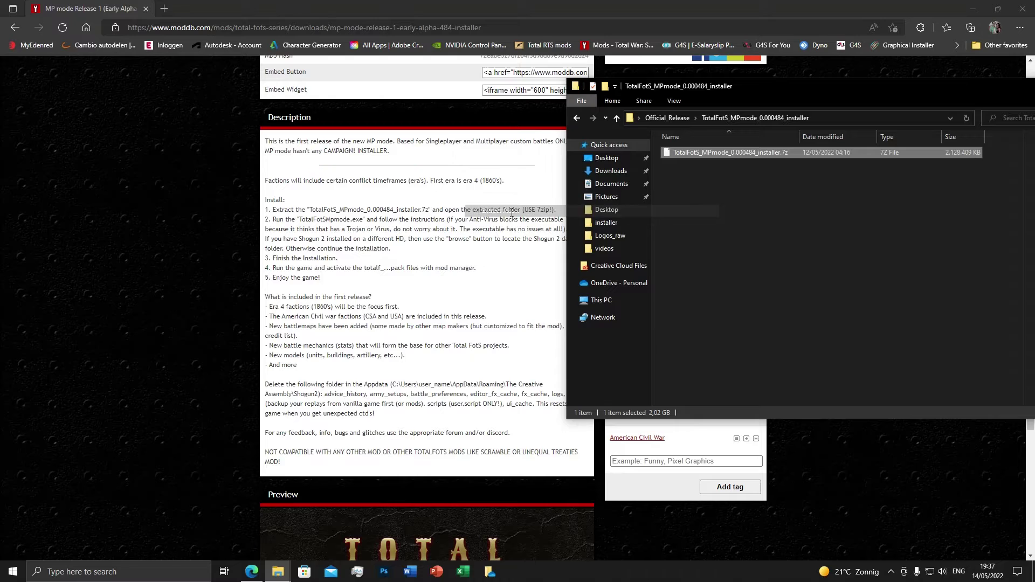
pyautogui.click(509, 351)
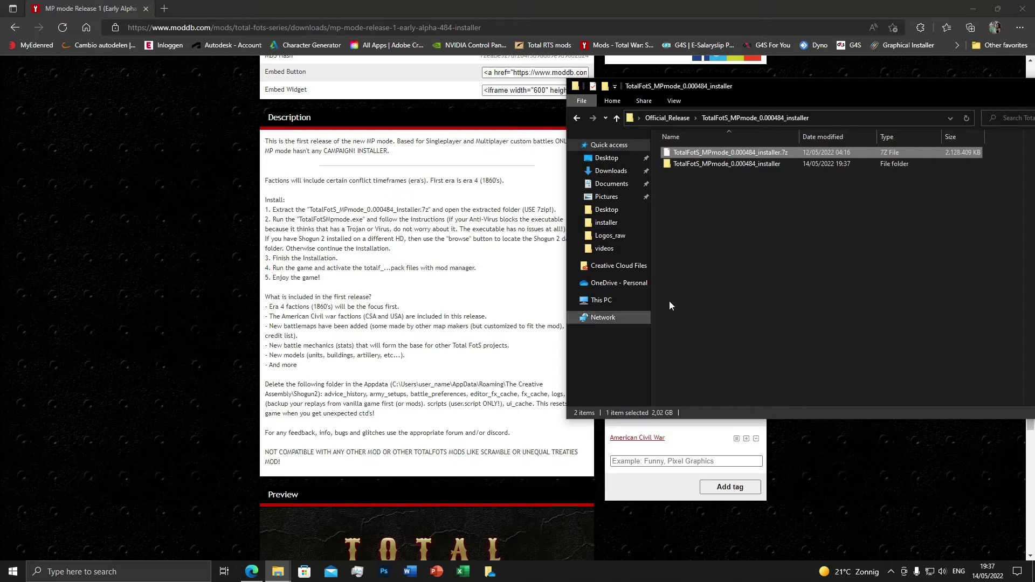
# Step: Open the extracted inner folder and launch the TotalFotSMpmode installer
pyautogui.doubleClick(739, 163)
pyautogui.doubleClick(717, 152)
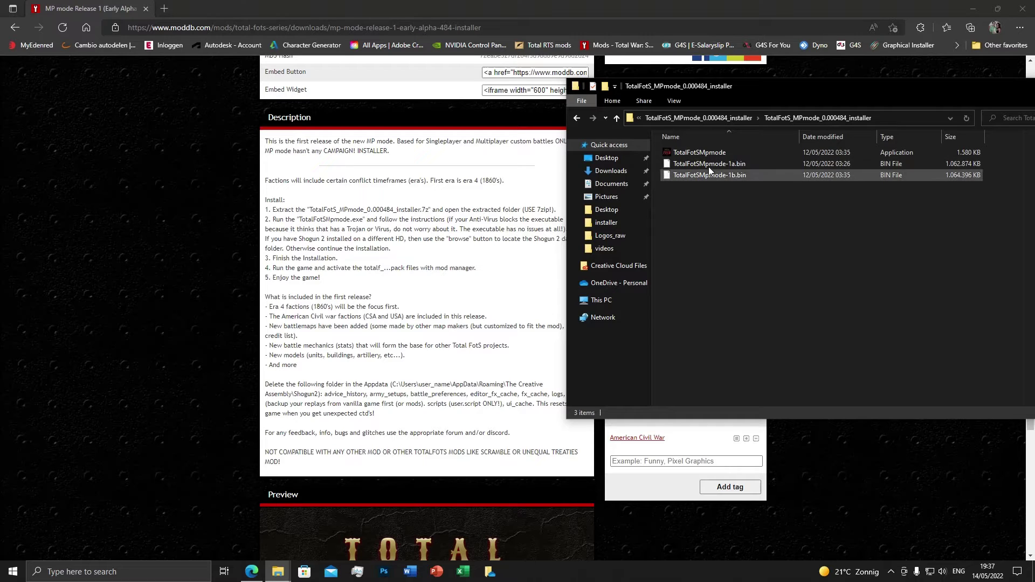
pyautogui.moveTo(765, 88); pyautogui.dragTo(729, 90)
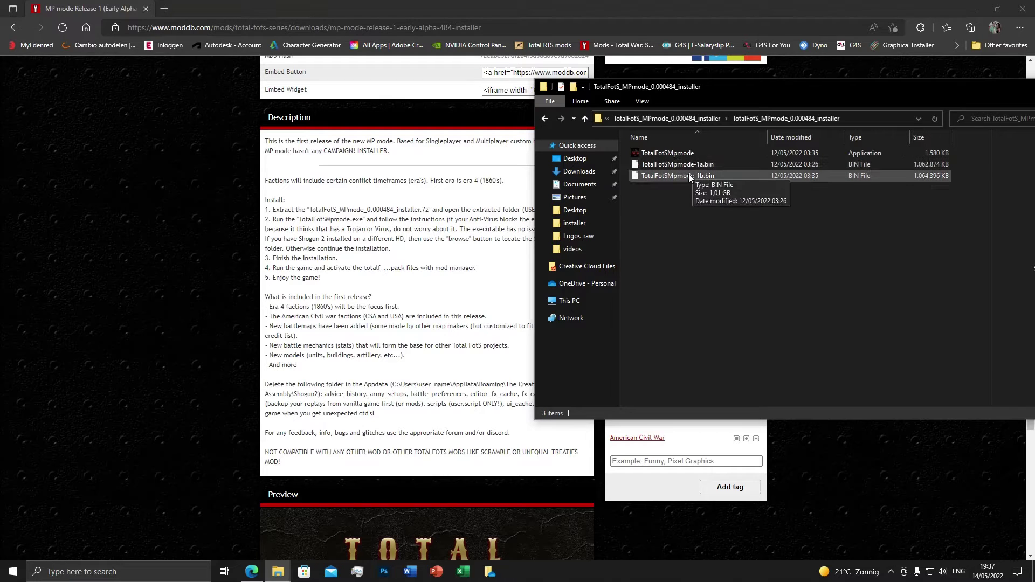
pyautogui.doubleClick(678, 155)
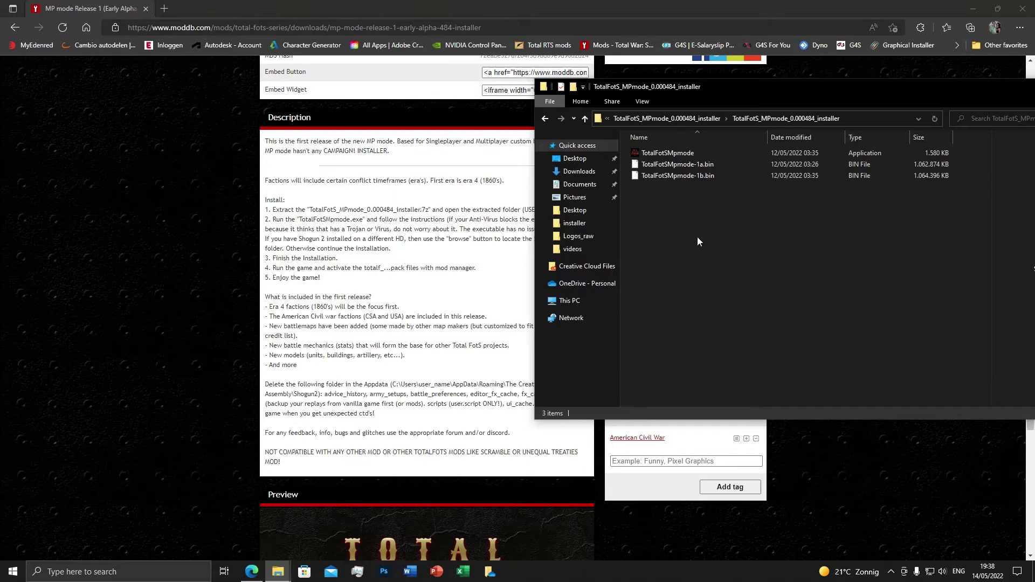
# Step: Run unins000 in the SHOGUN 2 data folder to remove the old Total FotS MP mode
pyautogui.click(271, 577)
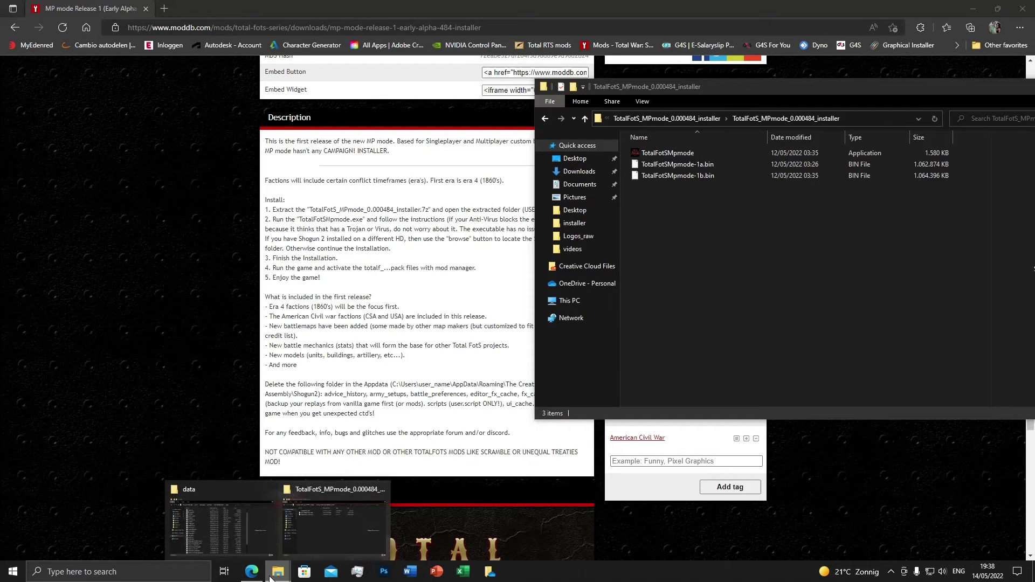
pyautogui.click(232, 517)
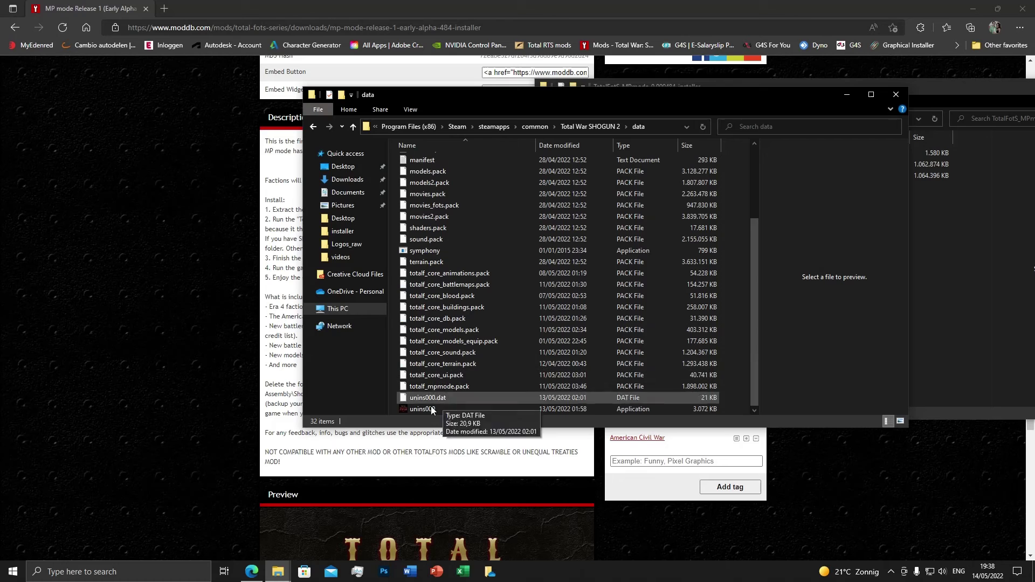
pyautogui.click(430, 411)
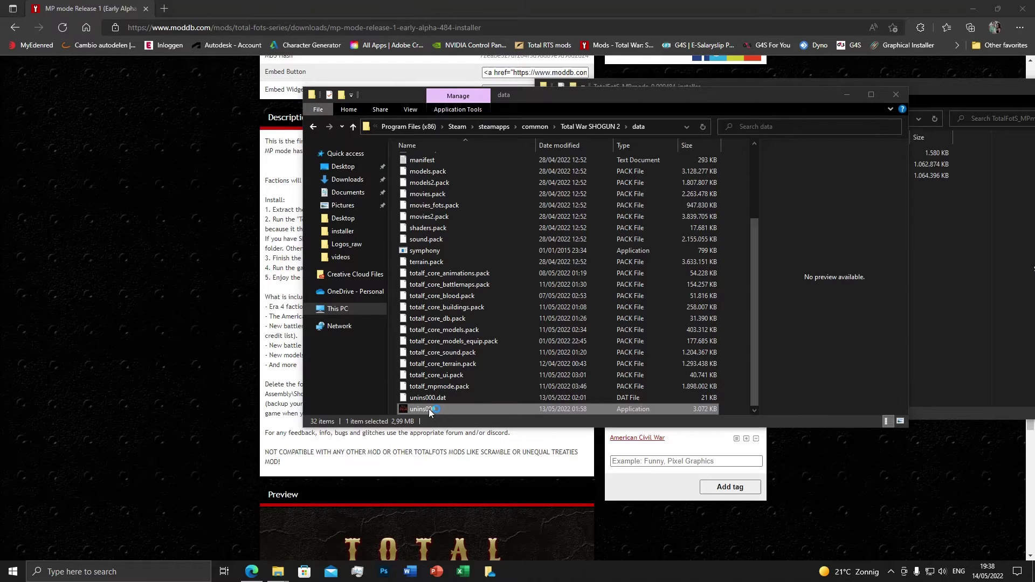
pyautogui.click(561, 323)
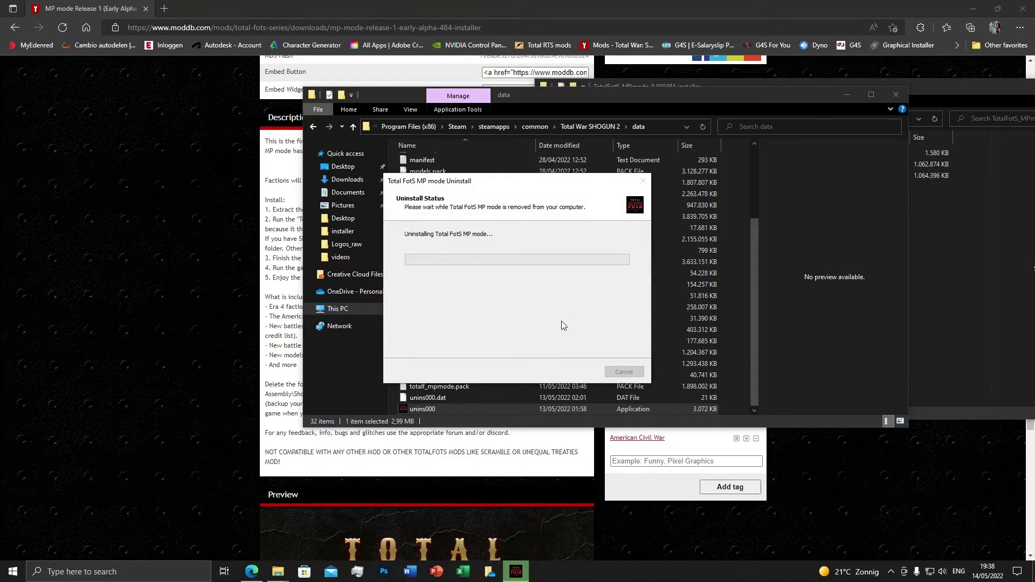
pyautogui.click(596, 324)
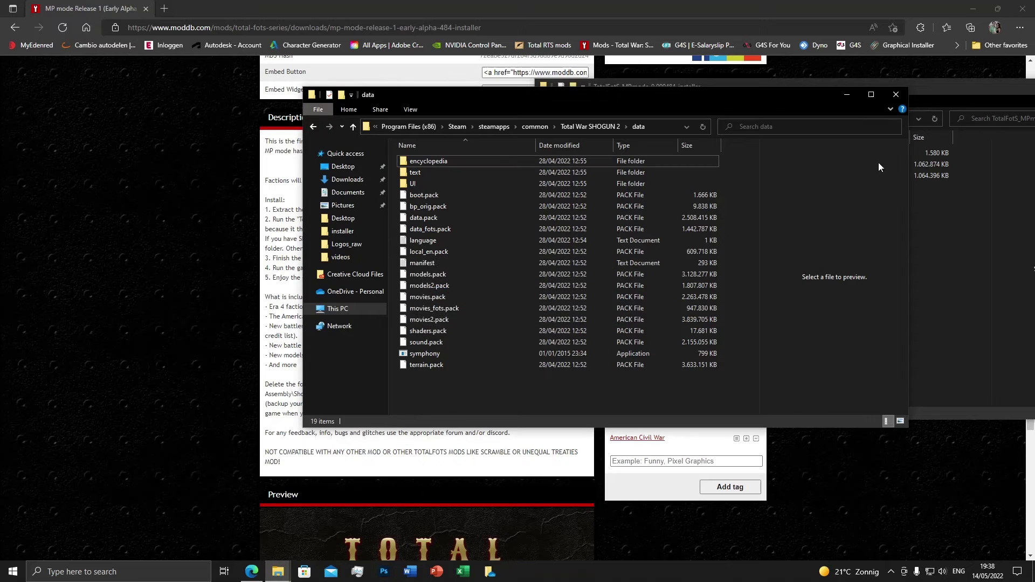
pyautogui.click(839, 93)
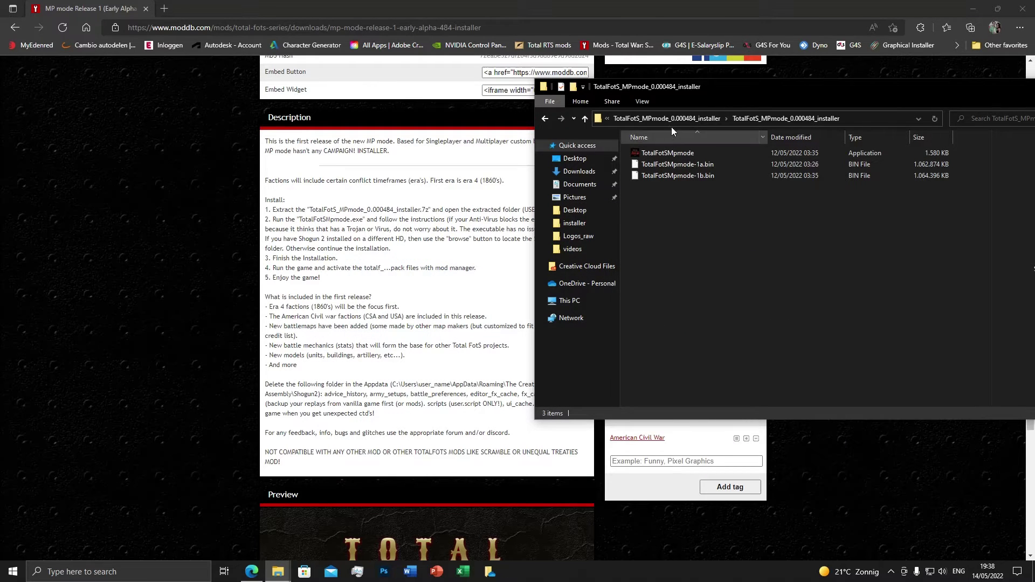
# Step: Launch the TotalFotSMpmode installer as administrator and allow it through User Account Control
pyautogui.moveTo(710, 87); pyautogui.dragTo(728, 83)
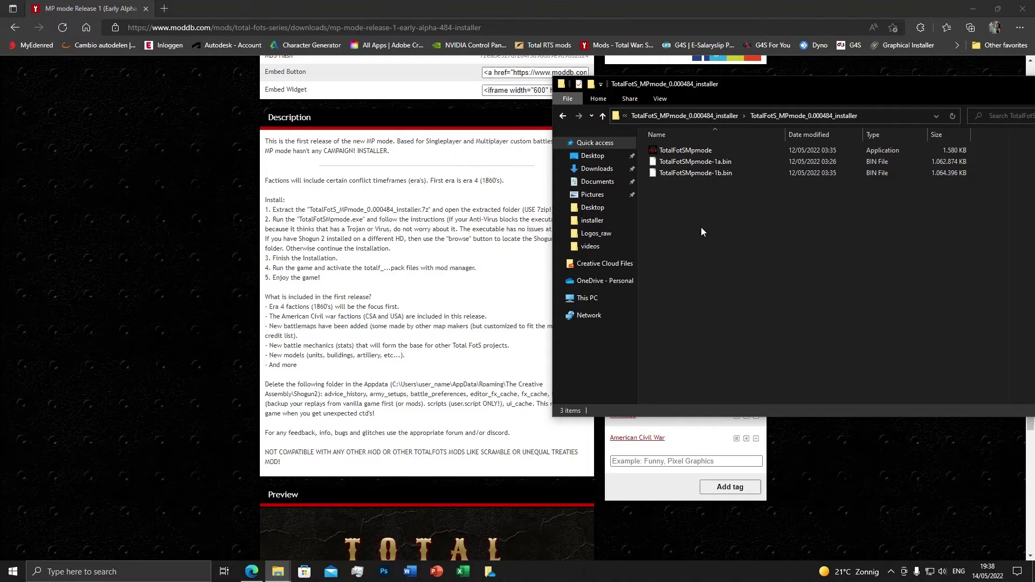
pyautogui.click(679, 151)
pyautogui.rightClick(679, 150)
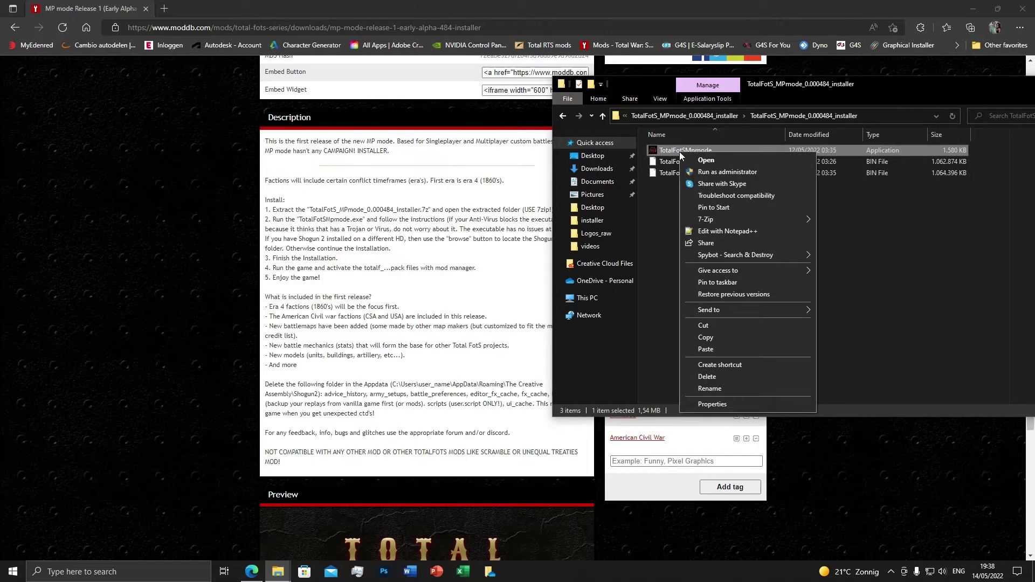
pyautogui.click(714, 172)
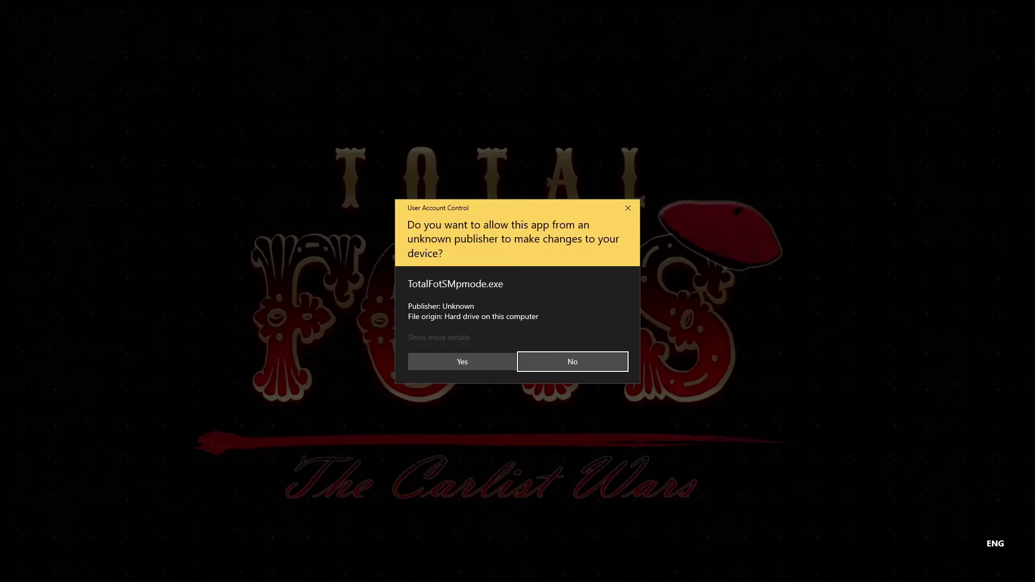
pyautogui.click(459, 362)
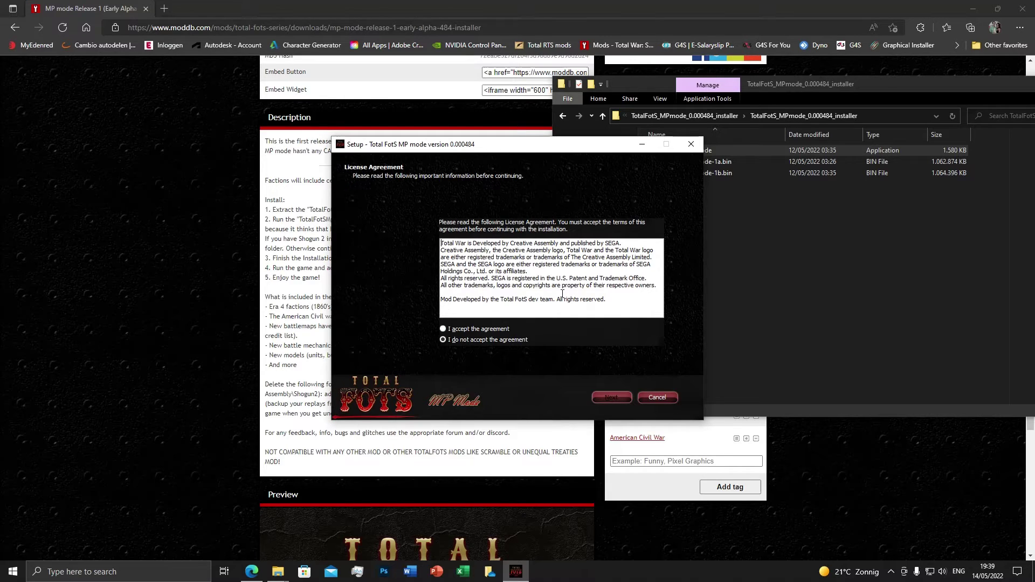
# Step: Accept the licence agreement and advance to the Information page
pyautogui.click(443, 329)
pyautogui.click(593, 397)
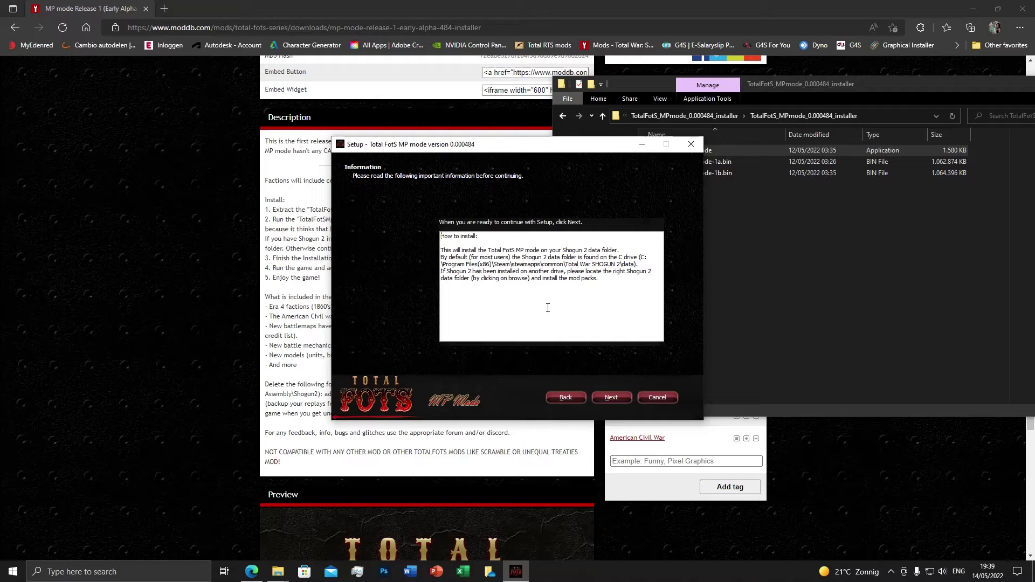
# Step: Install into the existing Total War SHOGUN 2\data folder, confirming the folder-exists warning
pyautogui.click(608, 396)
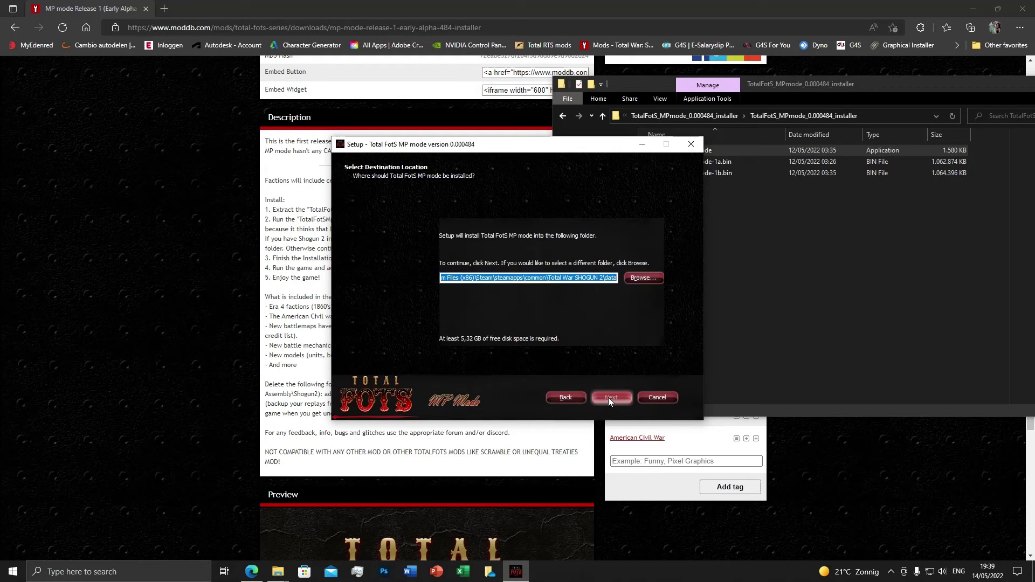
pyautogui.click(569, 278)
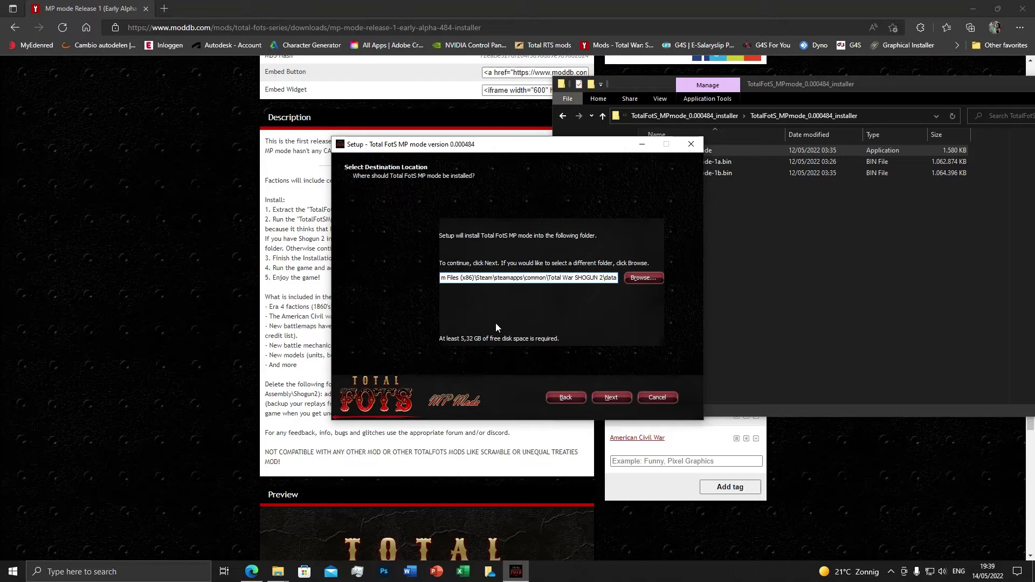
pyautogui.click(613, 397)
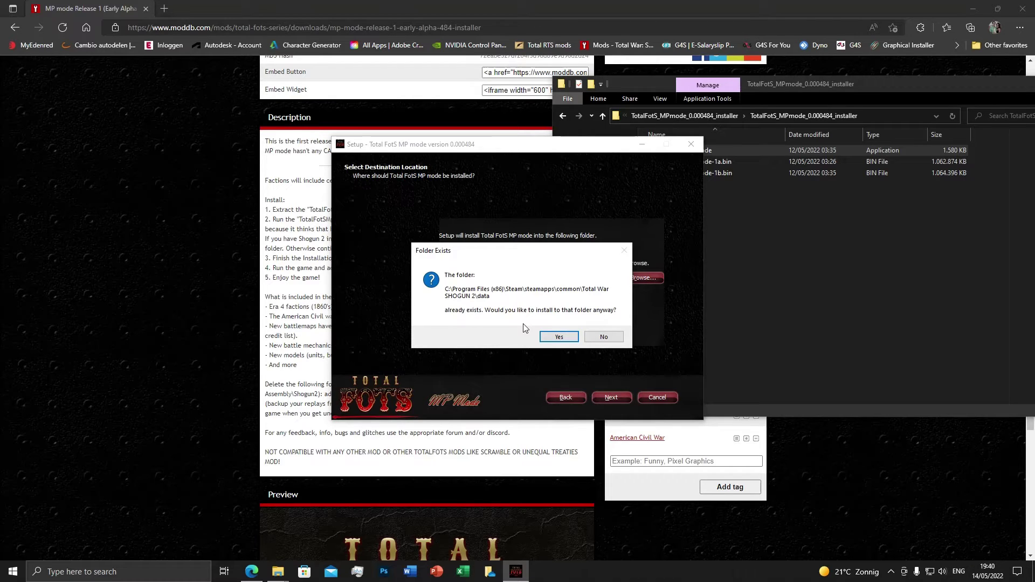
pyautogui.click(559, 338)
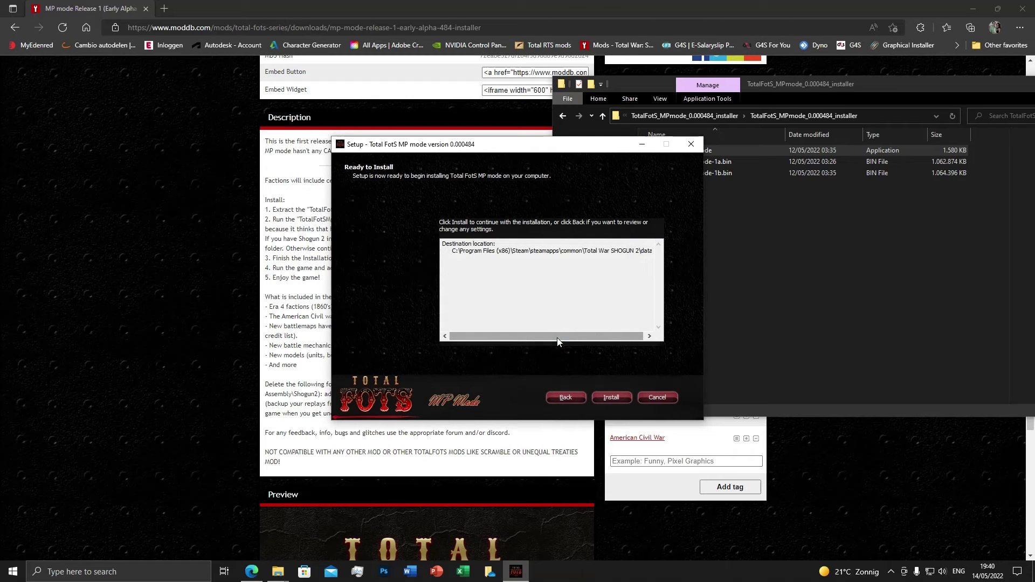
pyautogui.click(609, 396)
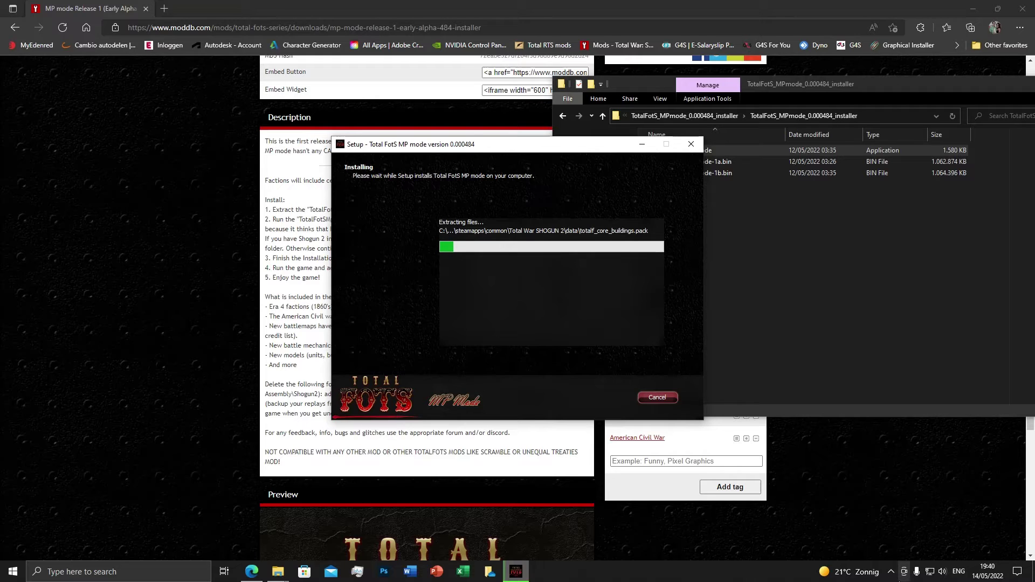
pyautogui.click(891, 571)
pyautogui.click(734, 577)
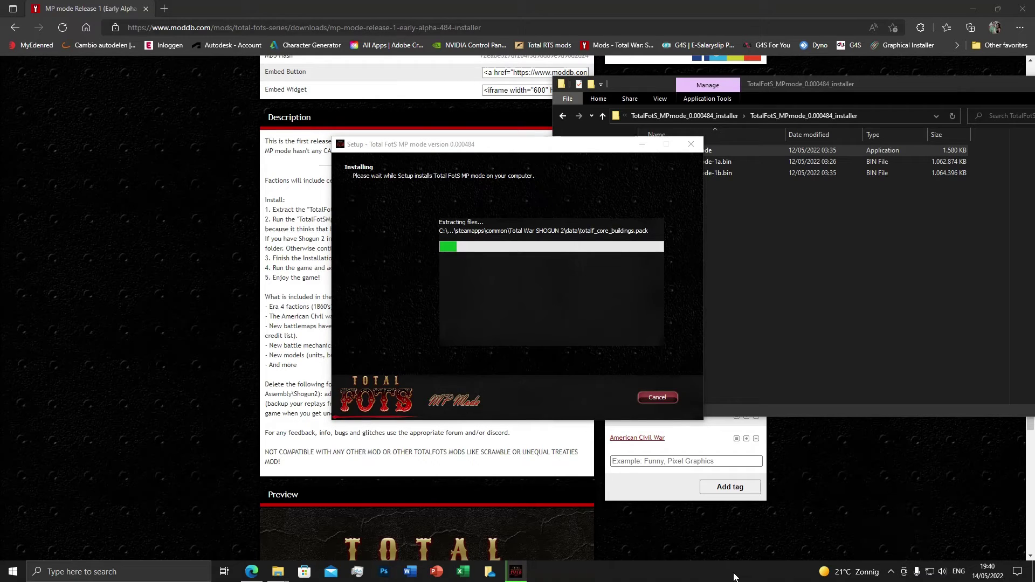